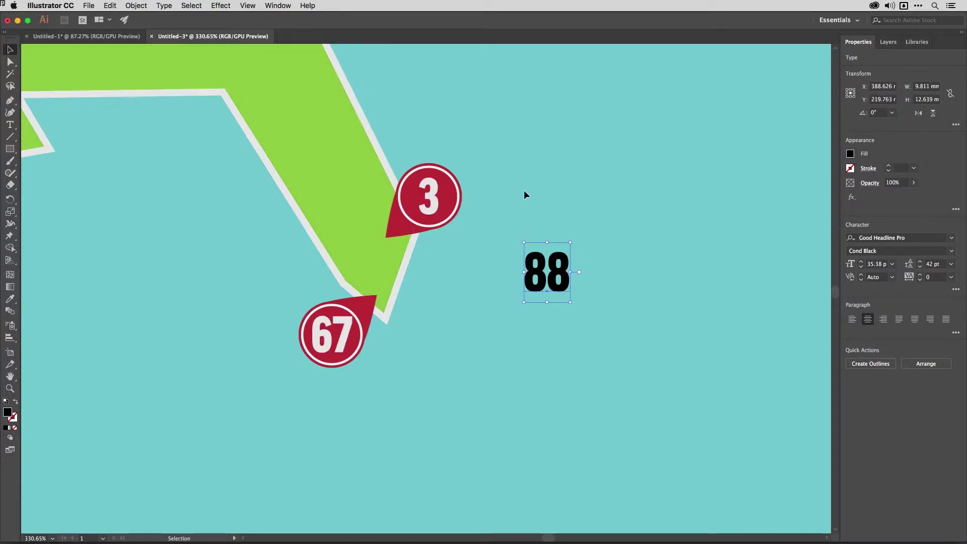
Drag the black 88 number up and right into the empty teal water beside the 3 marker
drag(558, 275, 562, 198)
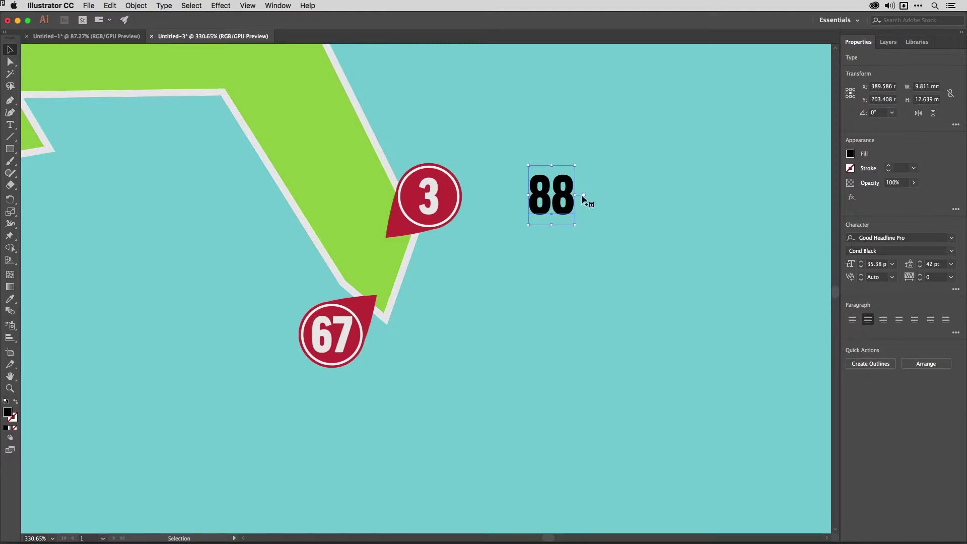
scroll(570, 205, up, 1)
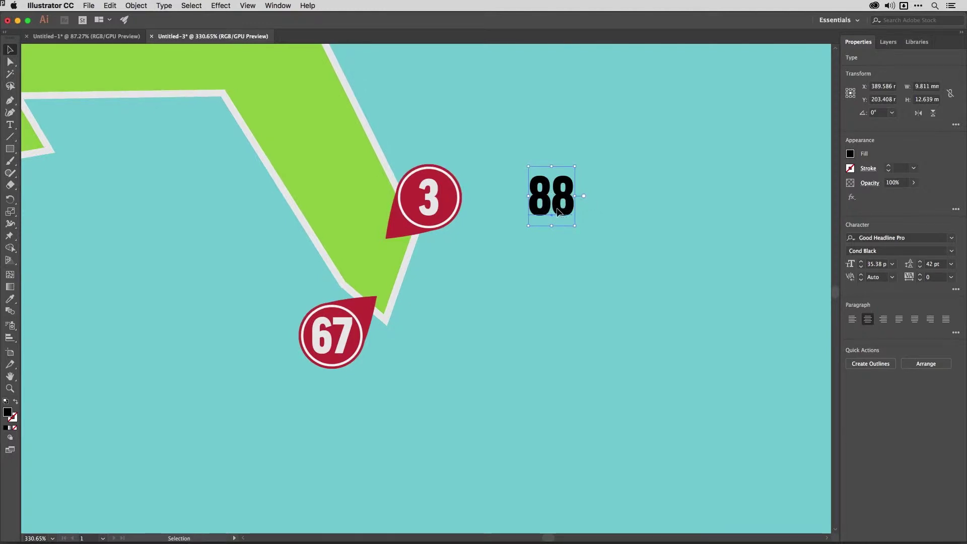
mouse_move(559, 210)
mouse_down()
mouse_move(599, 191)
mouse_move(452, 209)
mouse_move(569, 205)
mouse_up()
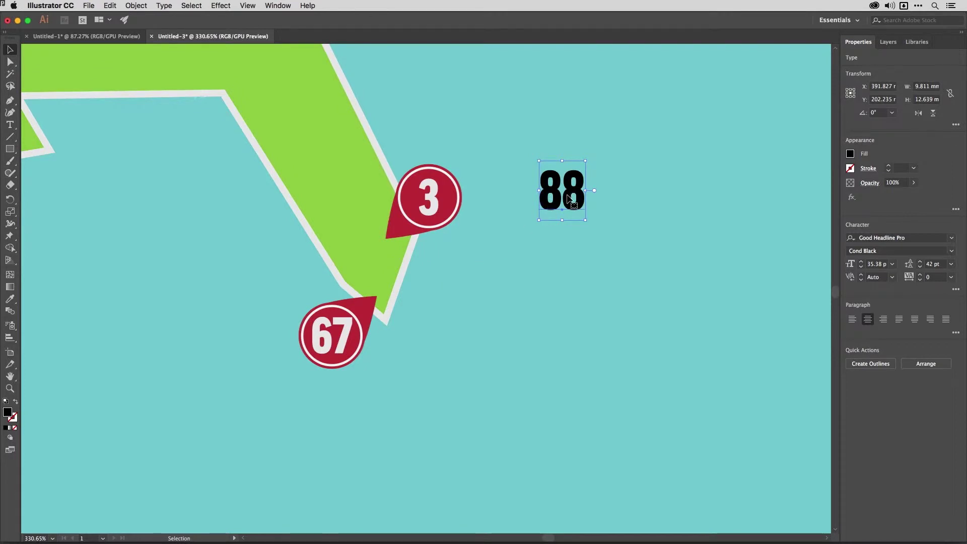
drag(568, 195, 587, 180)
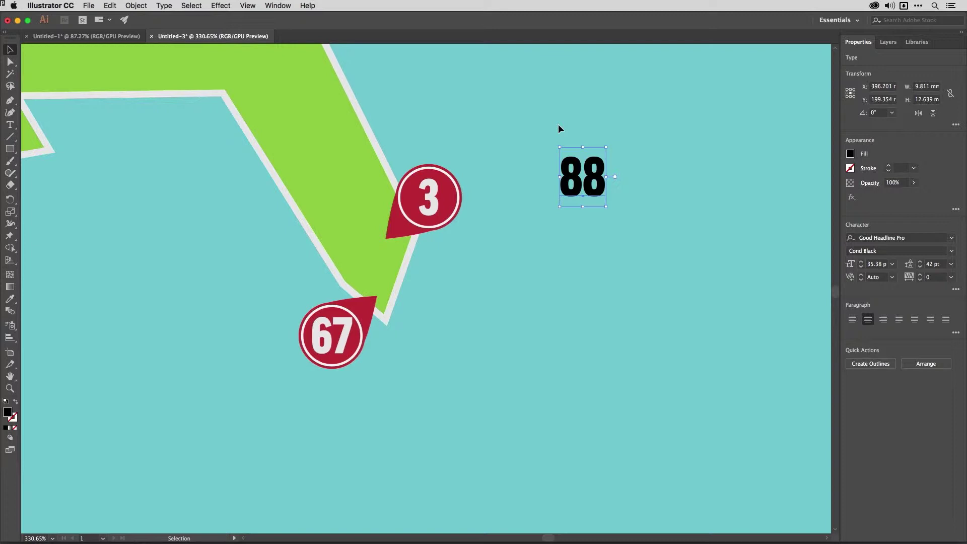
Set the 88 characters' fill to None and add a new black fill to the whole text object
key(slash)
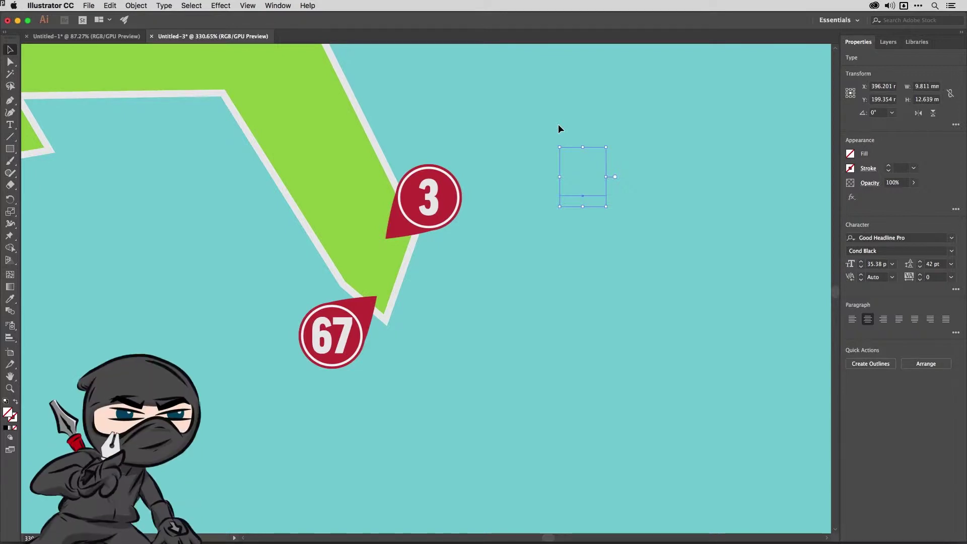
key(super+y)
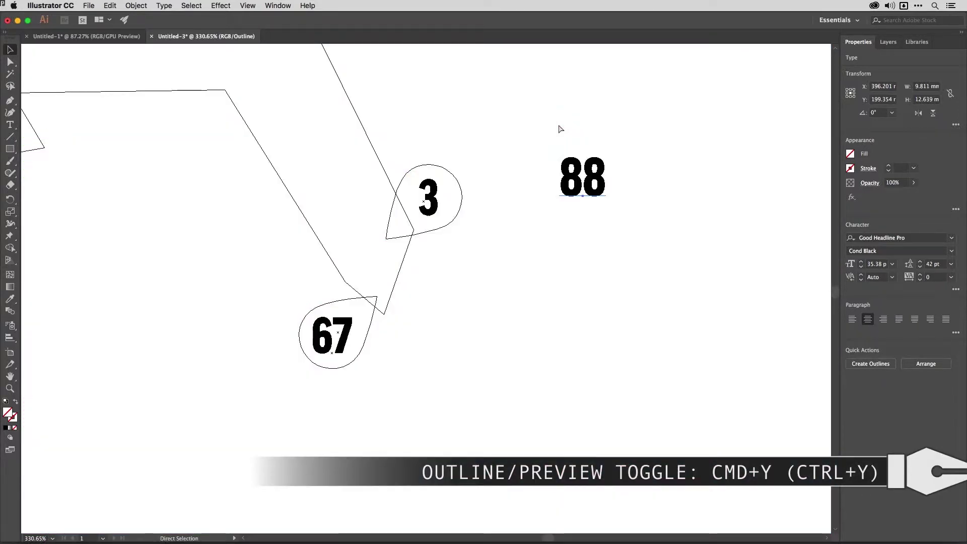
key(super+y)
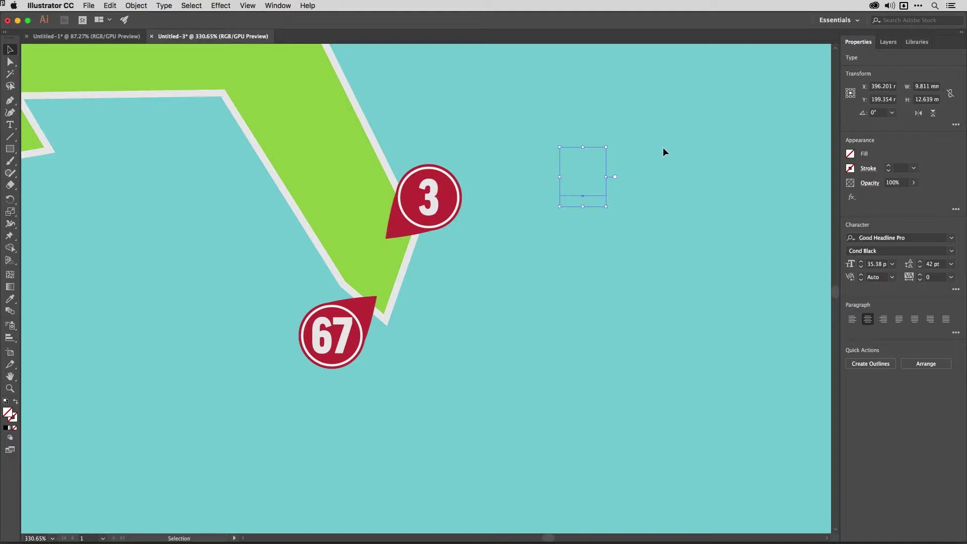
key(a)
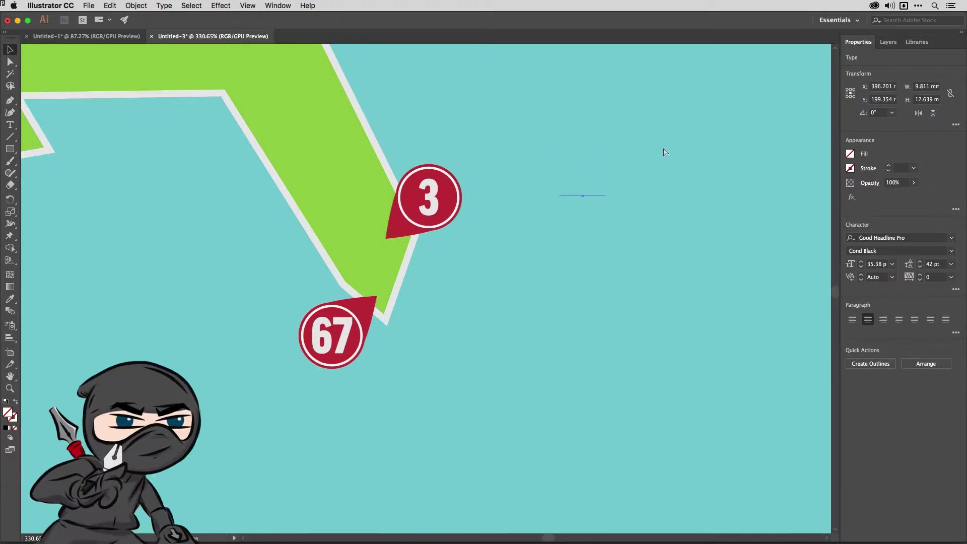
key(super+slash)
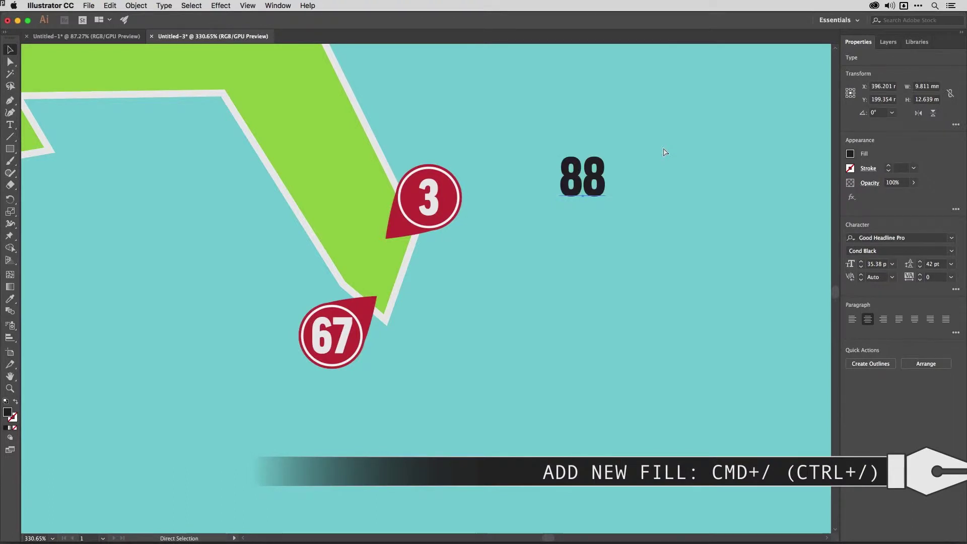
key(v)
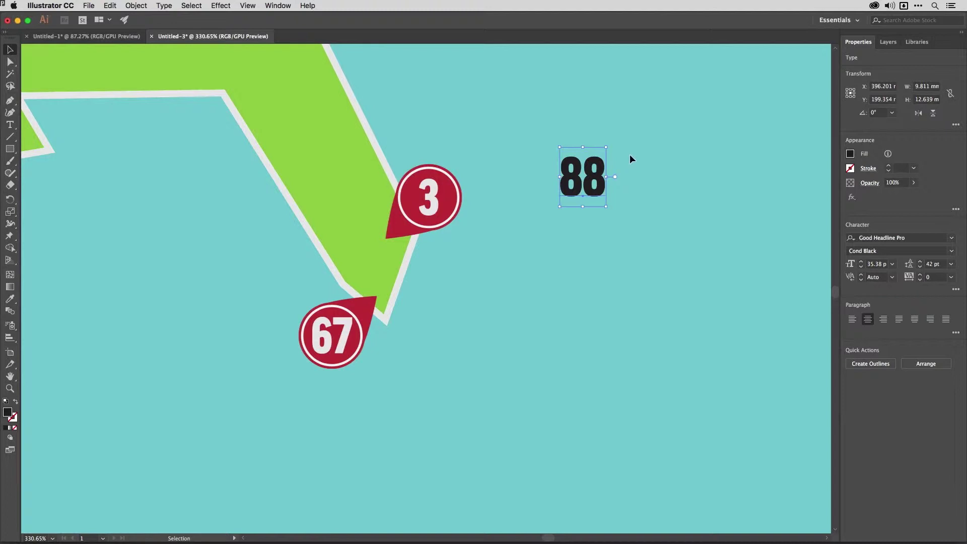
Open the Appearance and Symbols panels, docking Symbols below Appearance
click(956, 210)
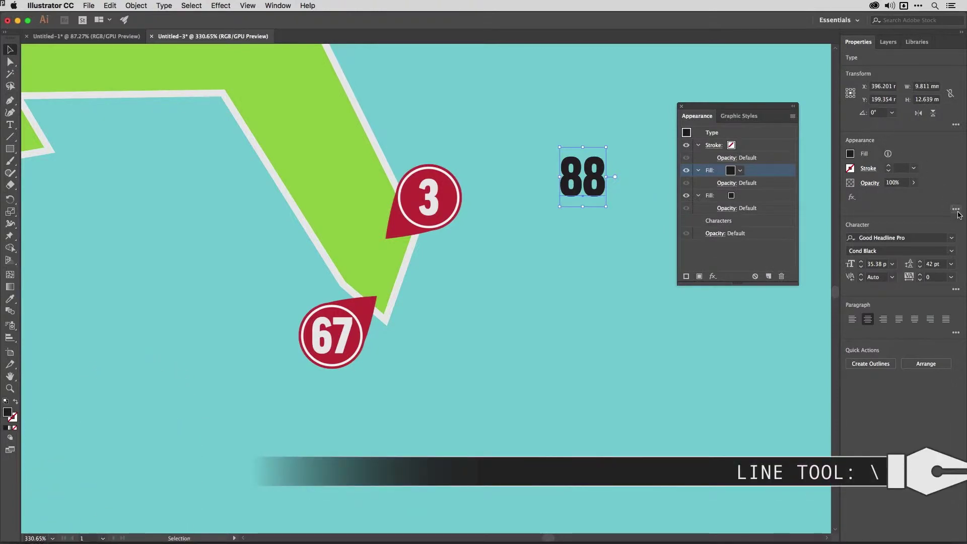
click(681, 106)
click(276, 5)
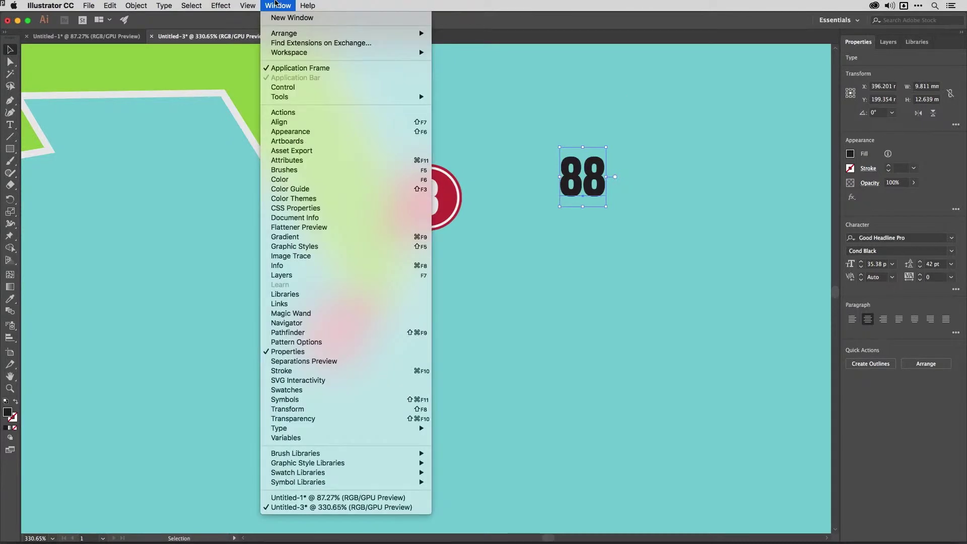
click(290, 130)
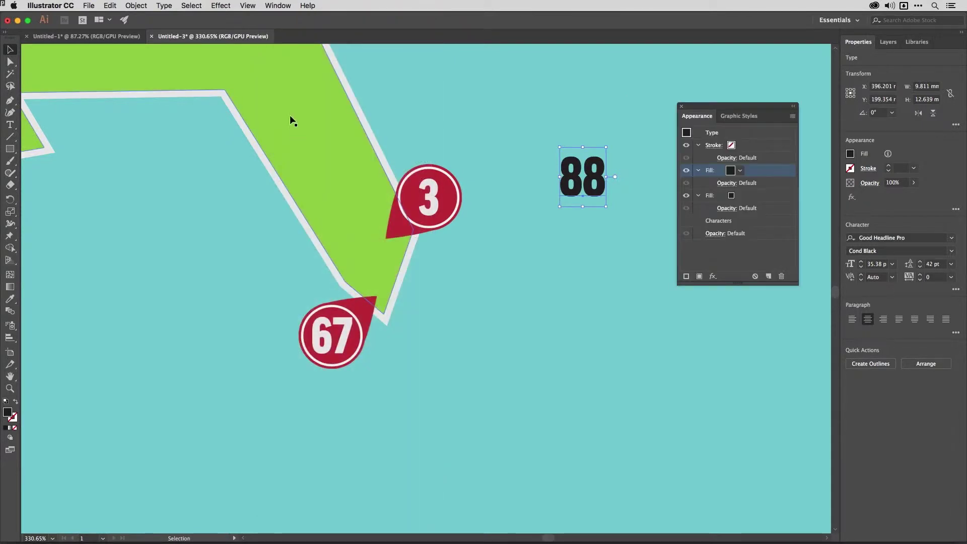
click(278, 6)
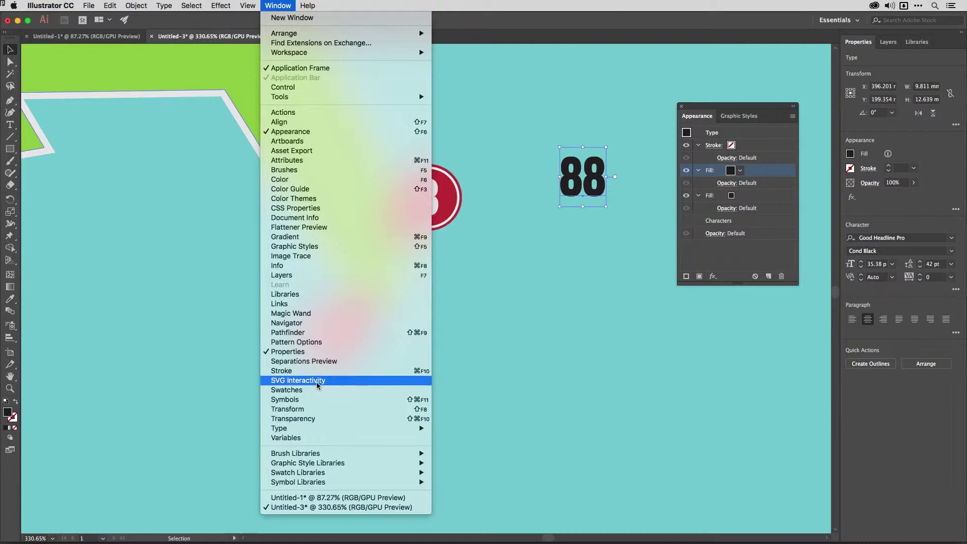
click(314, 400)
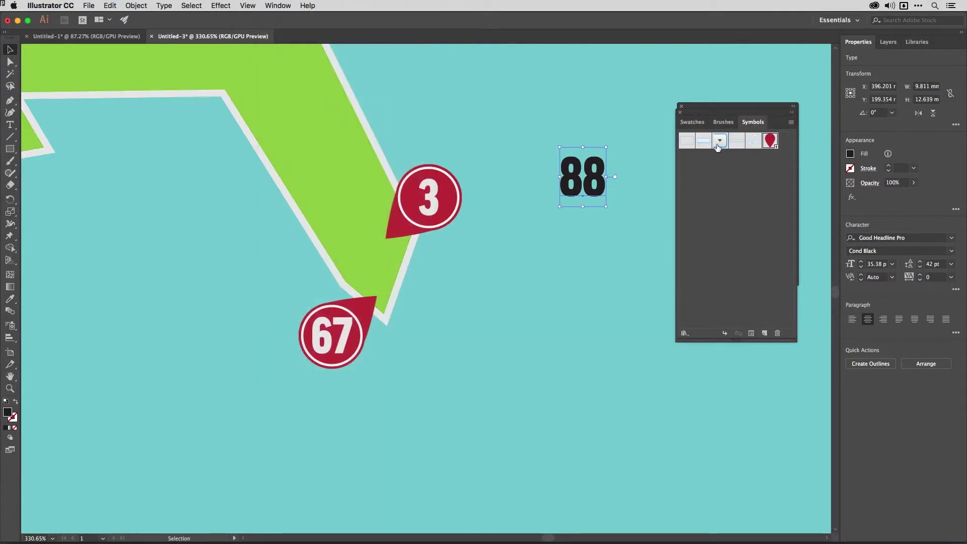
mouse_move(710, 126)
mouse_down()
mouse_move(721, 150)
mouse_move(726, 449)
mouse_move(730, 318)
mouse_up()
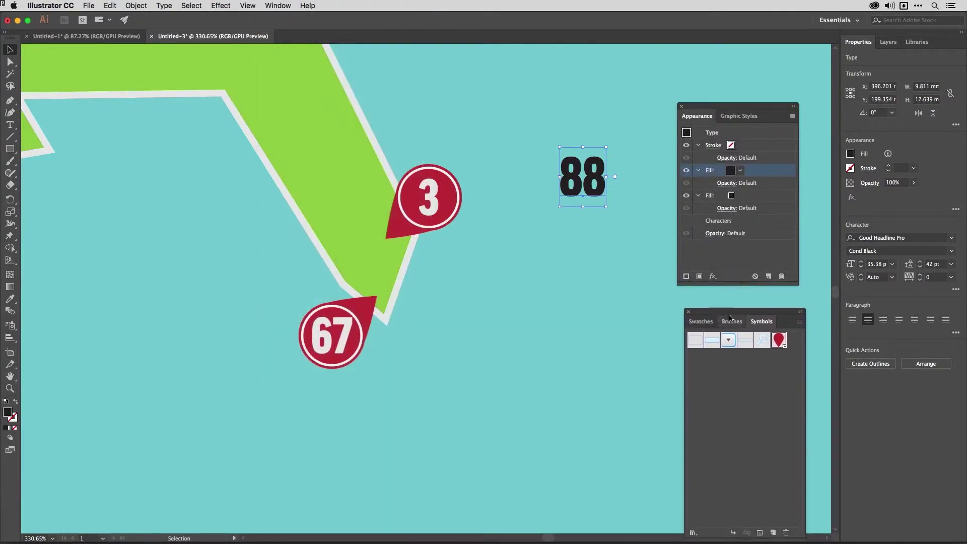
Colour the 88's top fill light grey and its lower fill crimson (R=193 G=39 B=45)
click(741, 171)
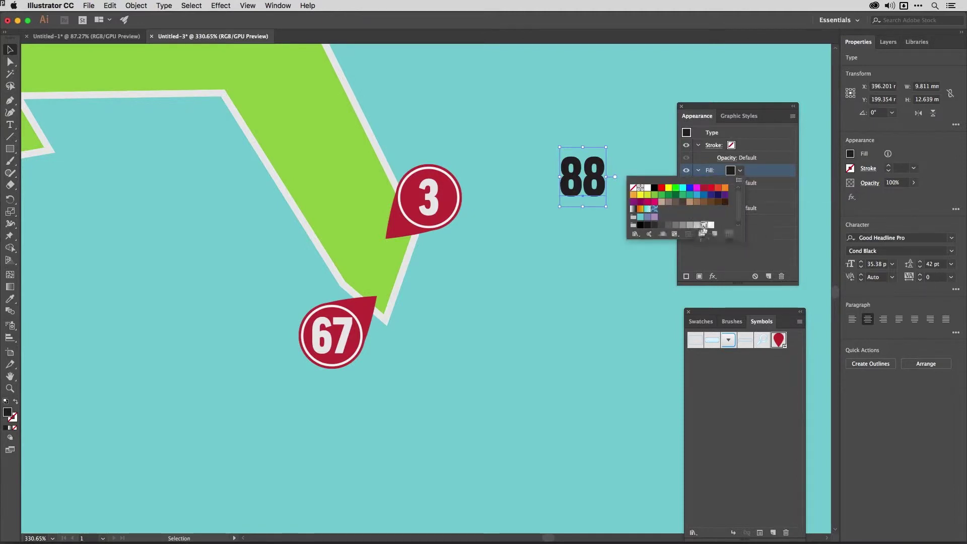
click(704, 224)
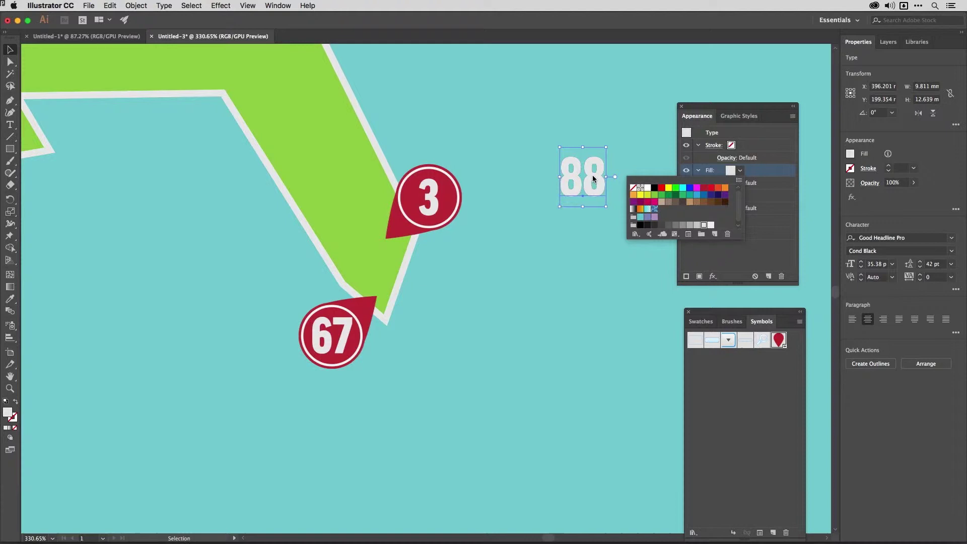
click(768, 174)
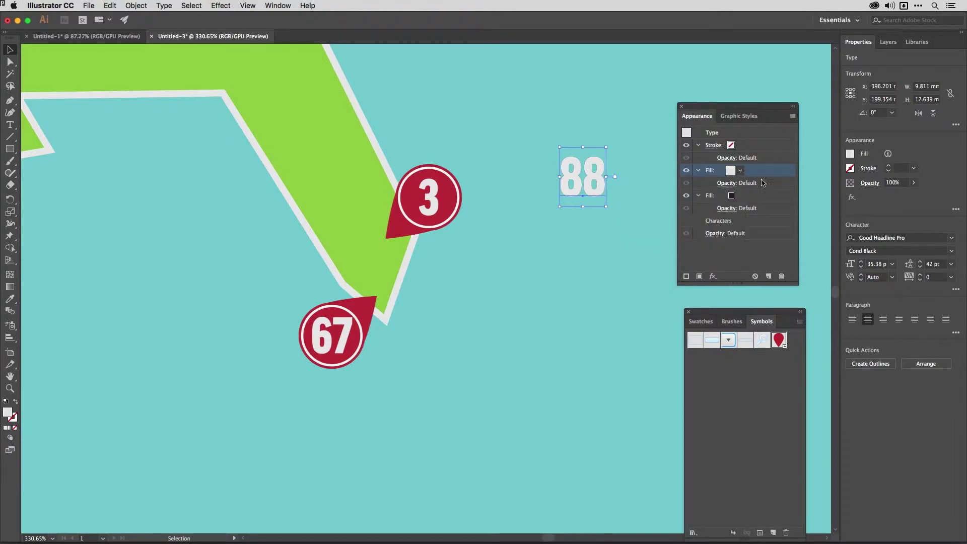
click(732, 196)
click(740, 197)
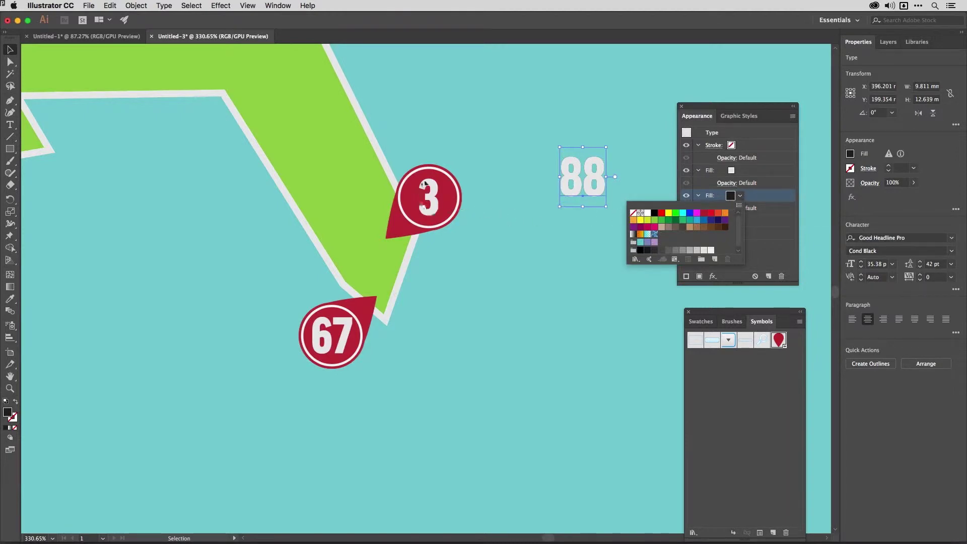
click(703, 213)
click(704, 213)
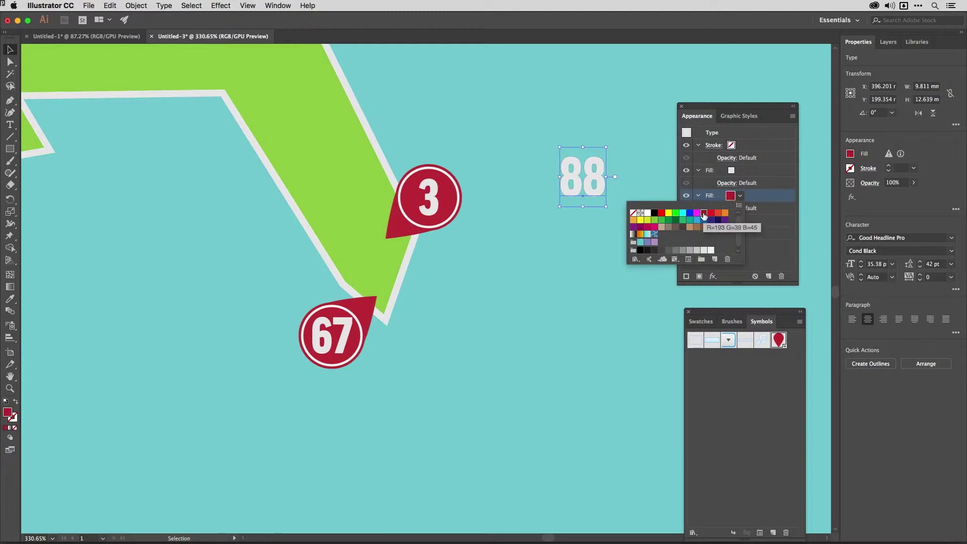
click(712, 200)
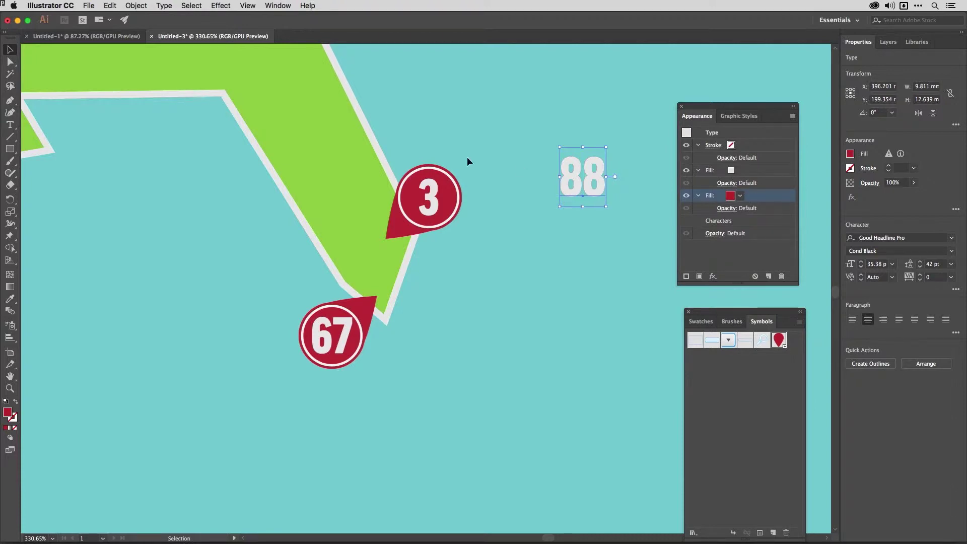
Apply an Ellipse shape effect to the 88's crimson fill
click(224, 4)
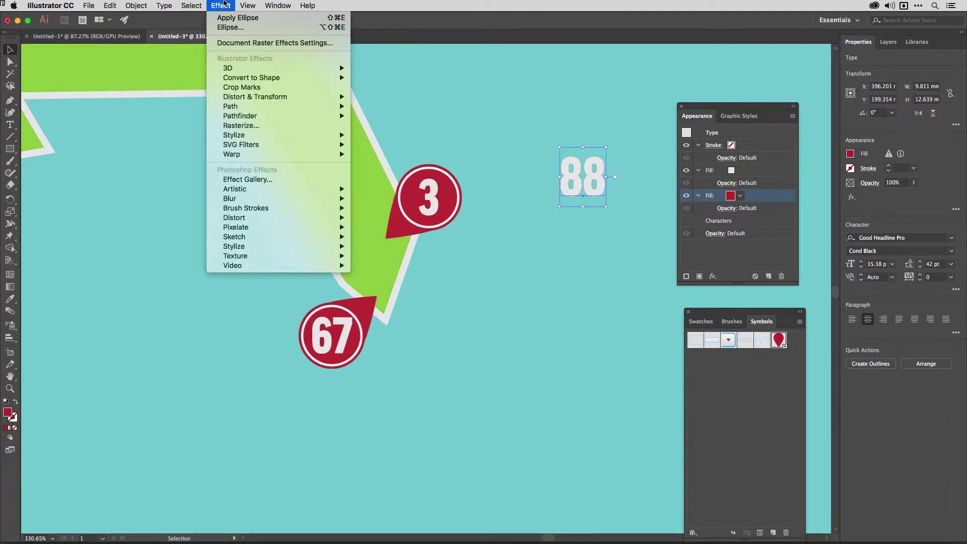
mouse_move(261, 81)
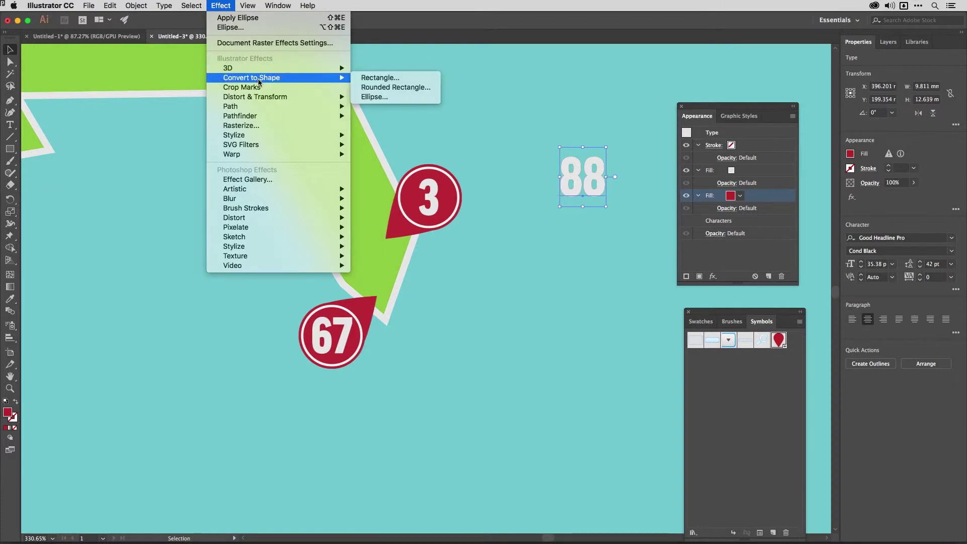
click(373, 97)
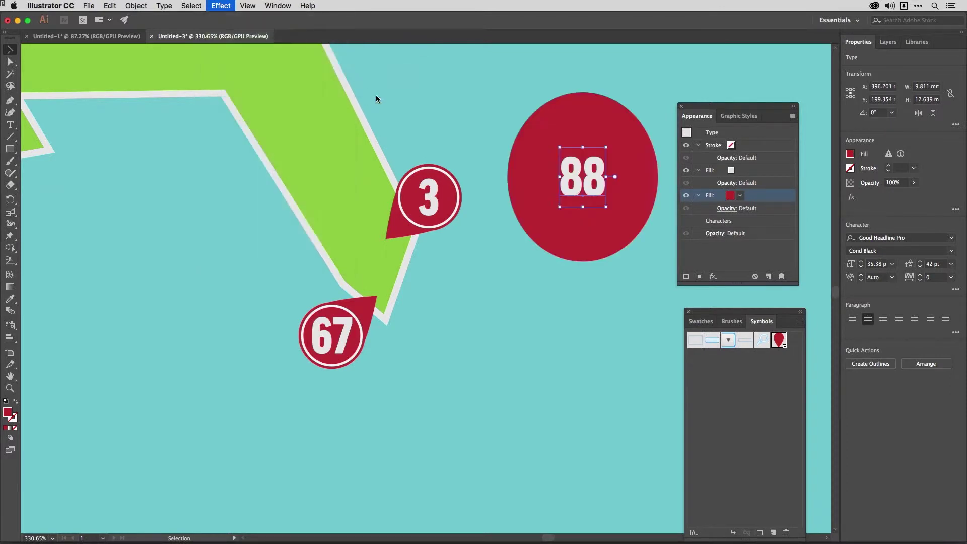
drag(565, 98, 436, 96)
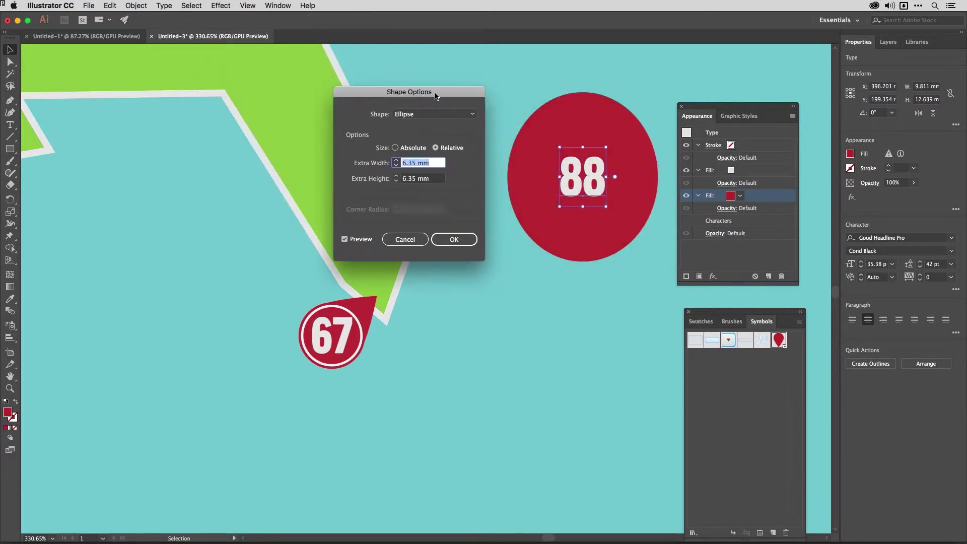
Set the ellipse to Absolute size, 15 mm wide and 15 mm high
click(396, 148)
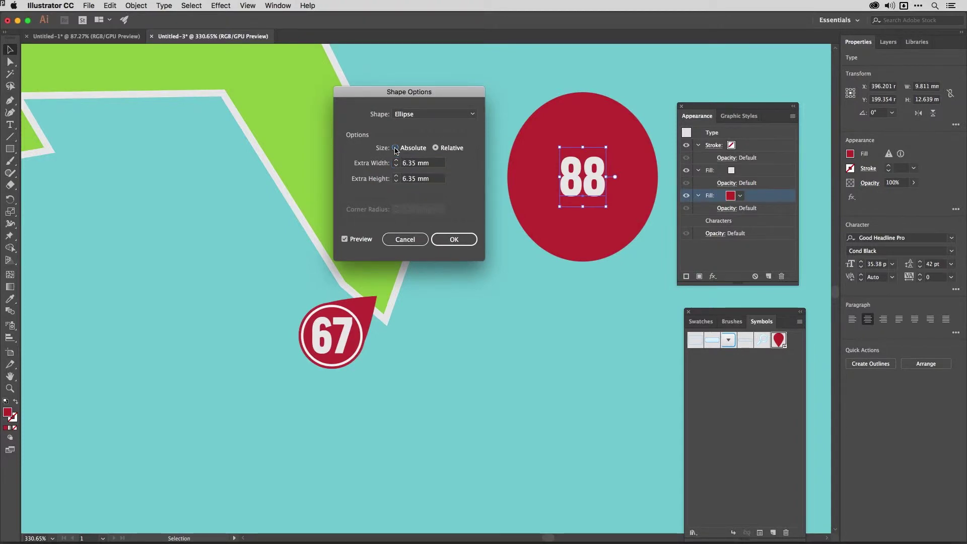
click(419, 163)
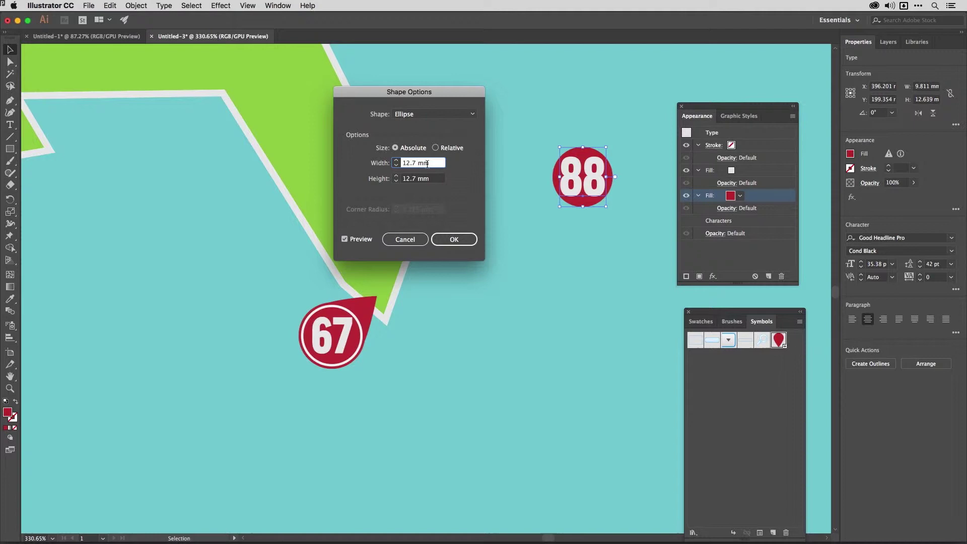
triple_click(429, 164)
text(15)
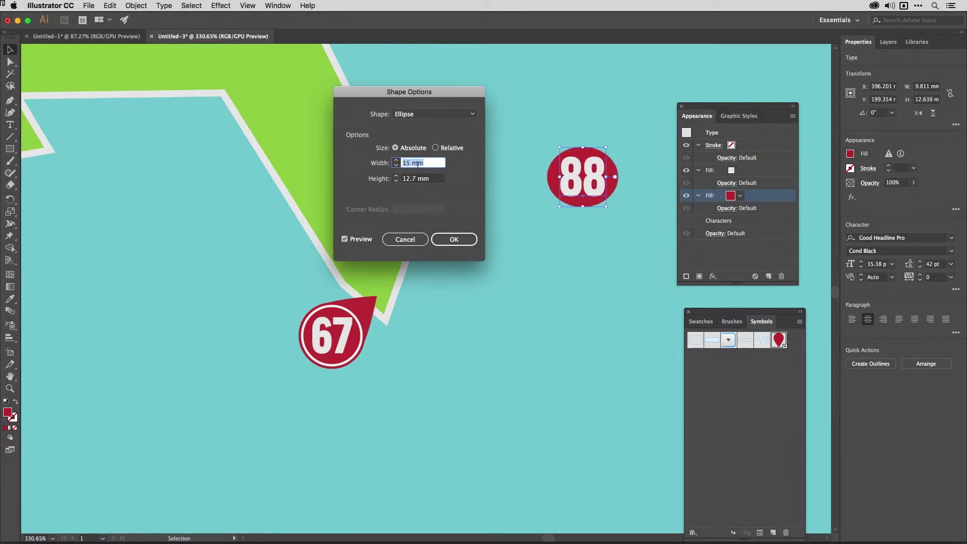
click(433, 178)
triple_click(433, 179)
text(15)
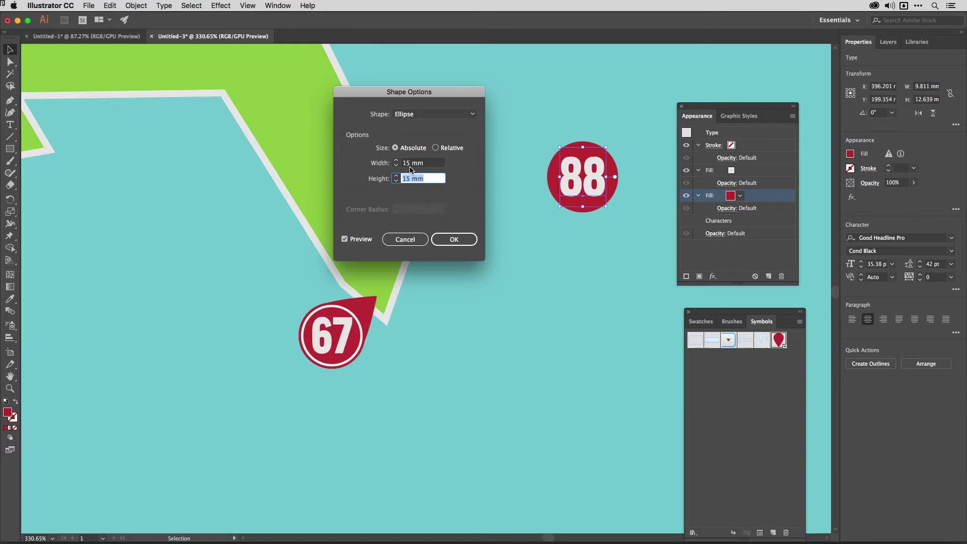
click(455, 242)
Confirm the 15 mm circle and duplicate its fill twice, giving three crimson ellipse fills
click(456, 242)
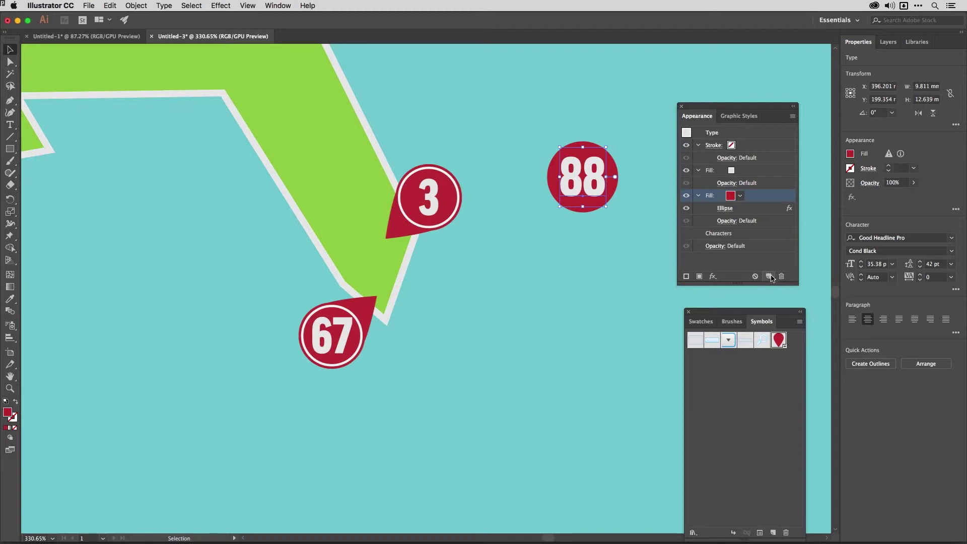
click(769, 277)
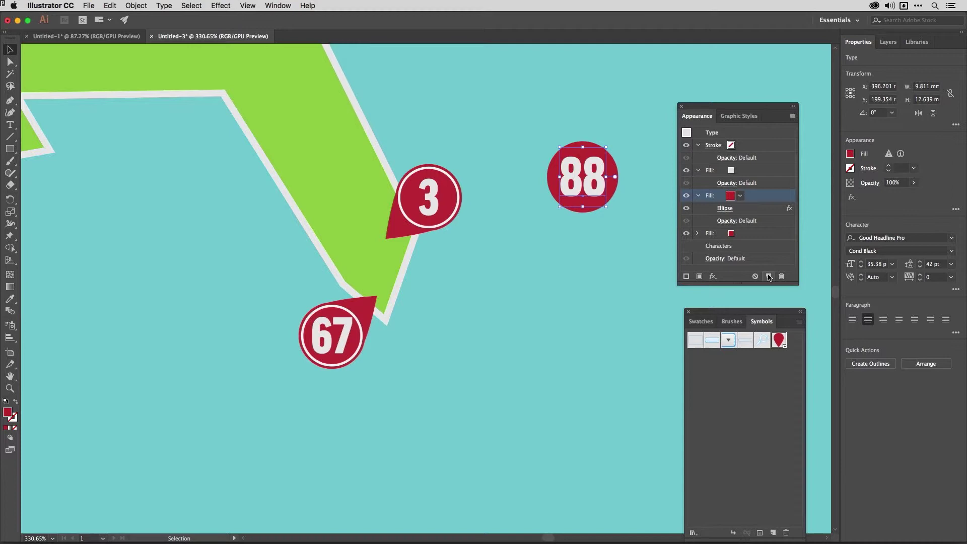
click(770, 277)
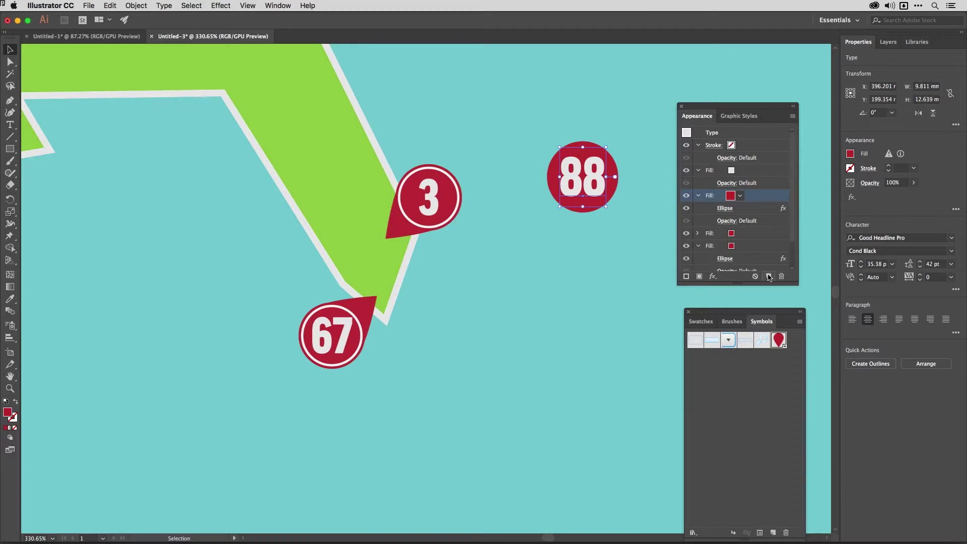
drag(739, 284, 742, 327)
drag(751, 108, 487, 128)
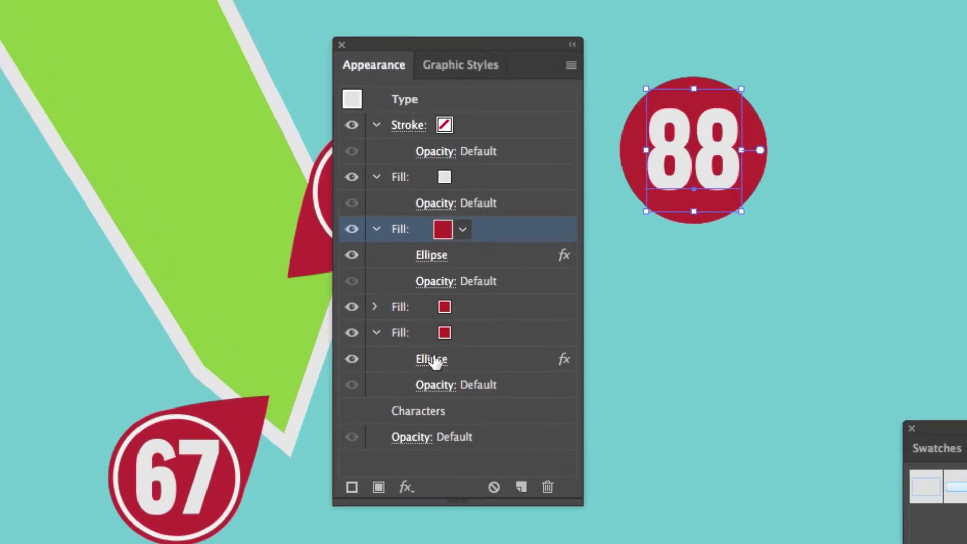
click(375, 307)
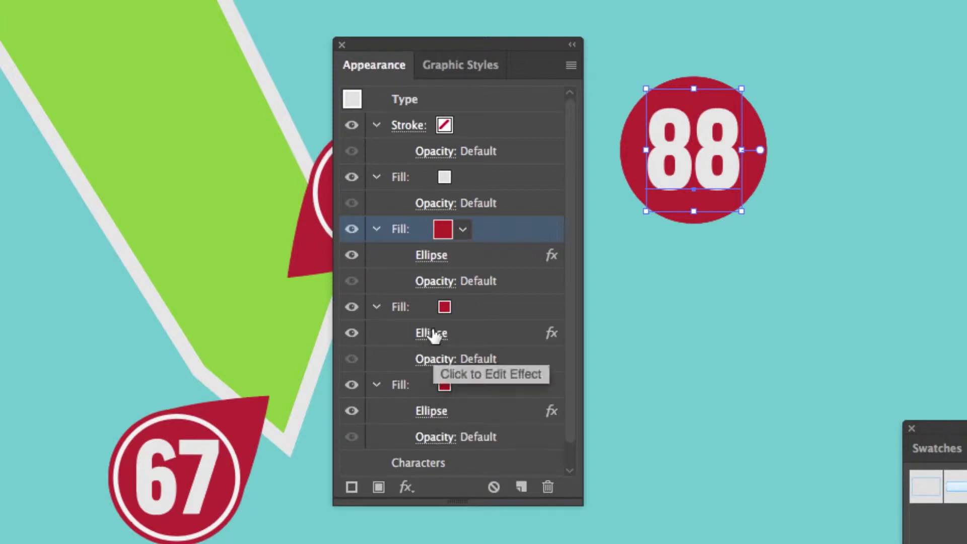
click(443, 306)
Make the middle fill light grey and shrink its ellipse to 14 mm × 14 mm
click(461, 306)
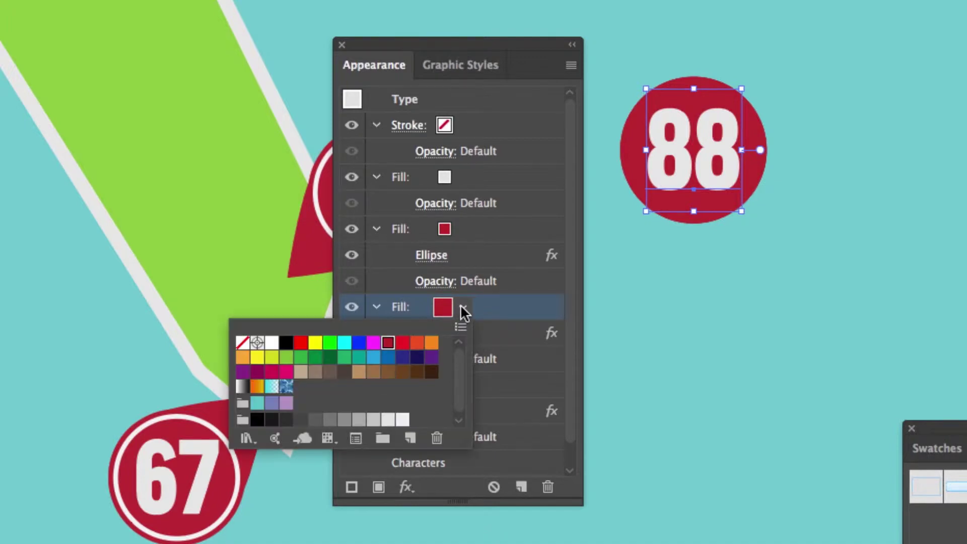
click(388, 420)
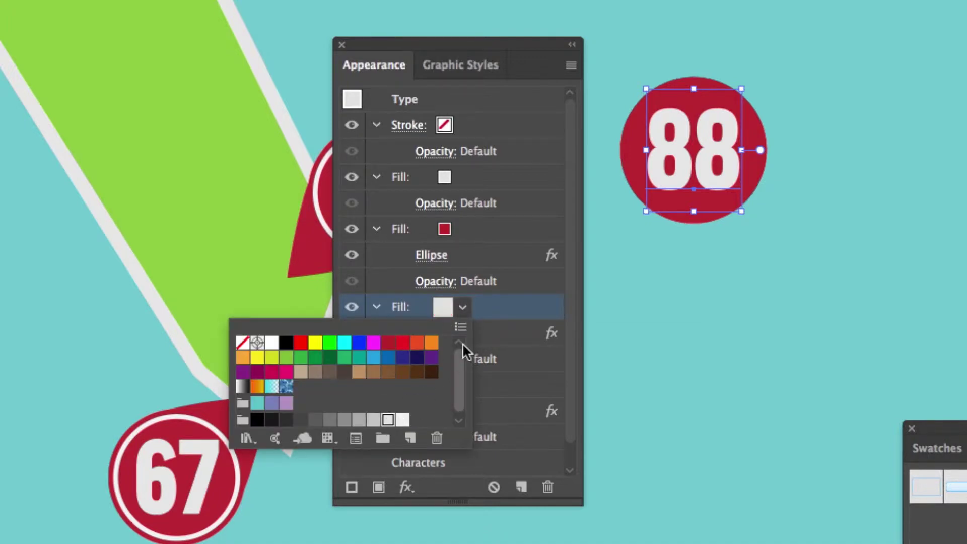
click(486, 310)
click(432, 334)
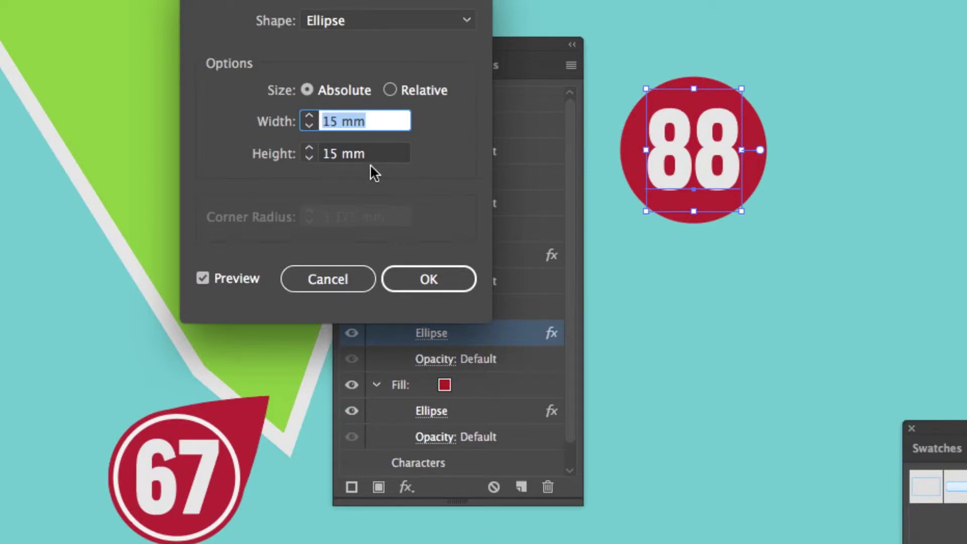
key(Down)
click(345, 154)
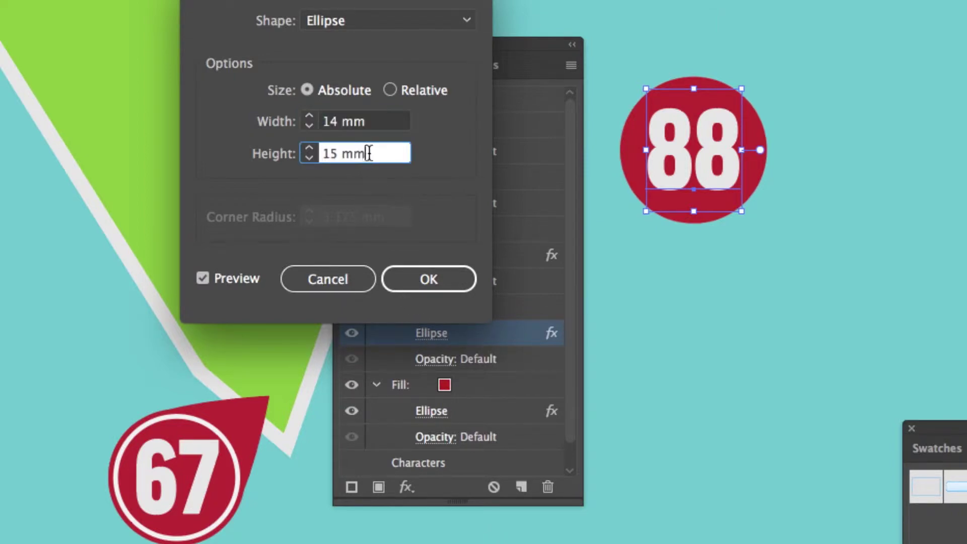
key(Down)
click(411, 278)
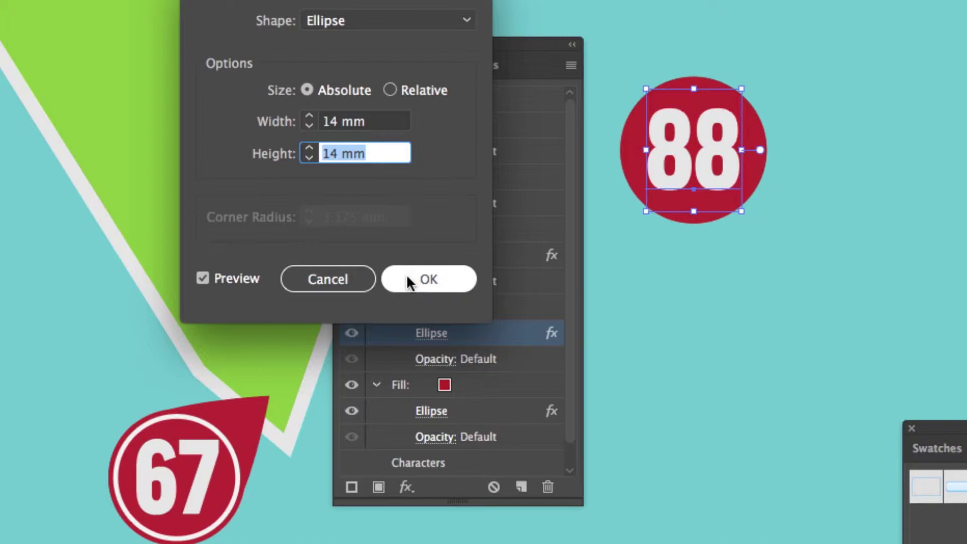
click(406, 276)
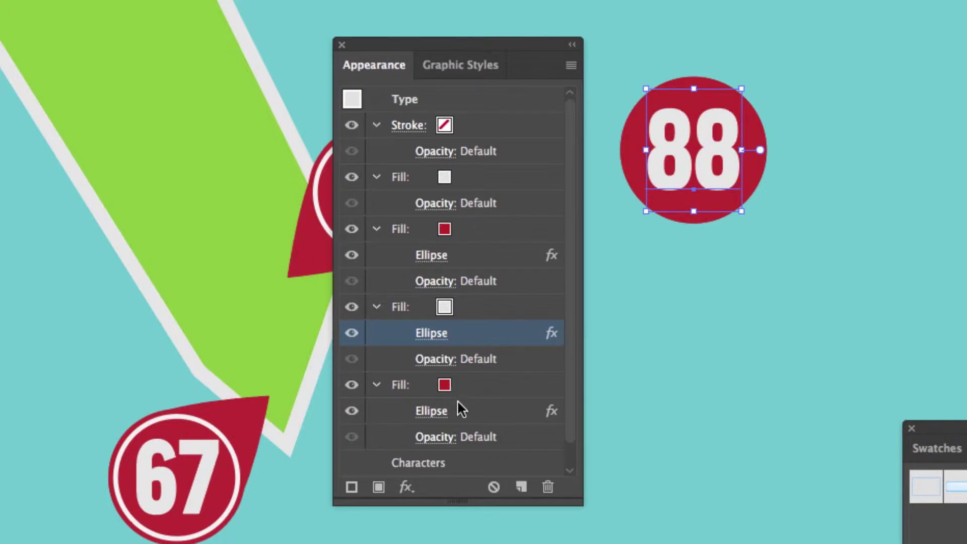
Shrink the top fill's ellipse to 13 mm × 13 mm
click(433, 256)
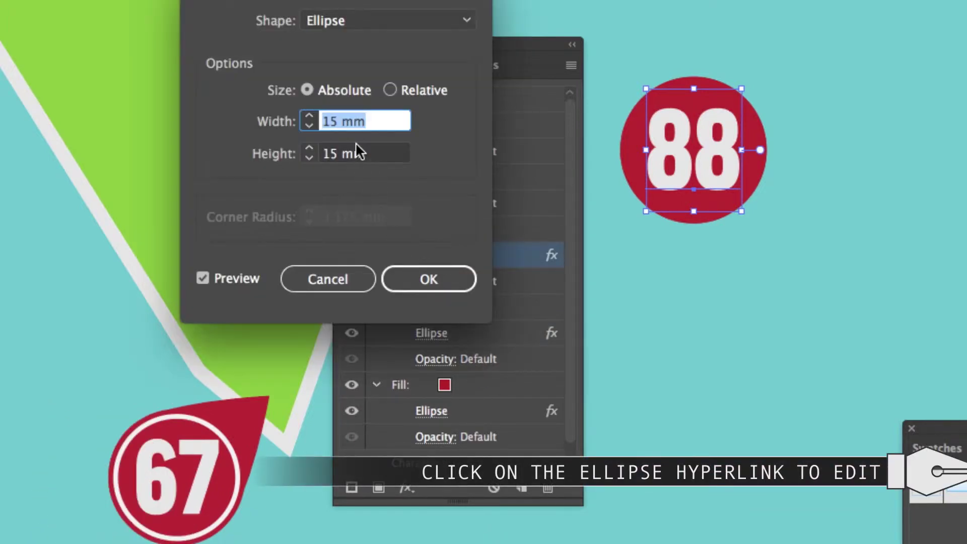
key(Down)
key(Down)
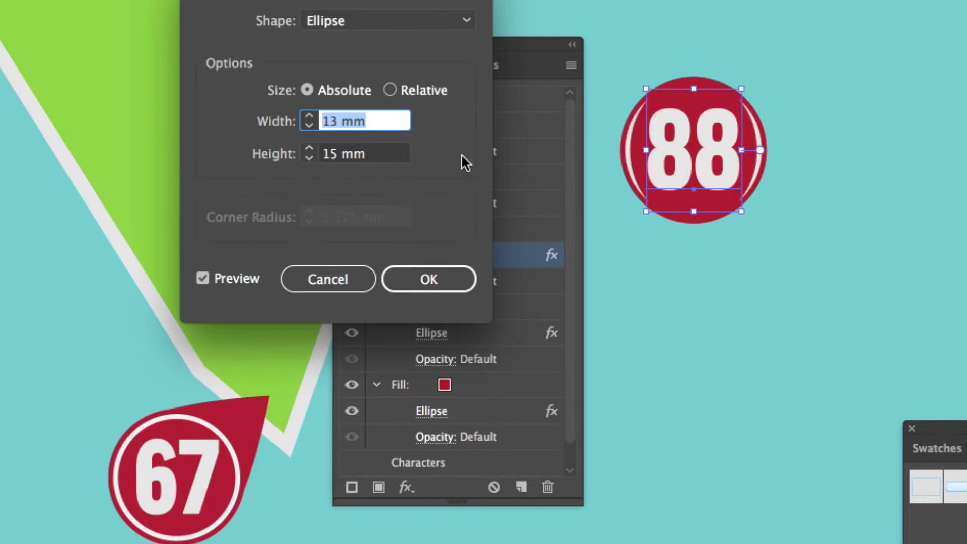
click(379, 152)
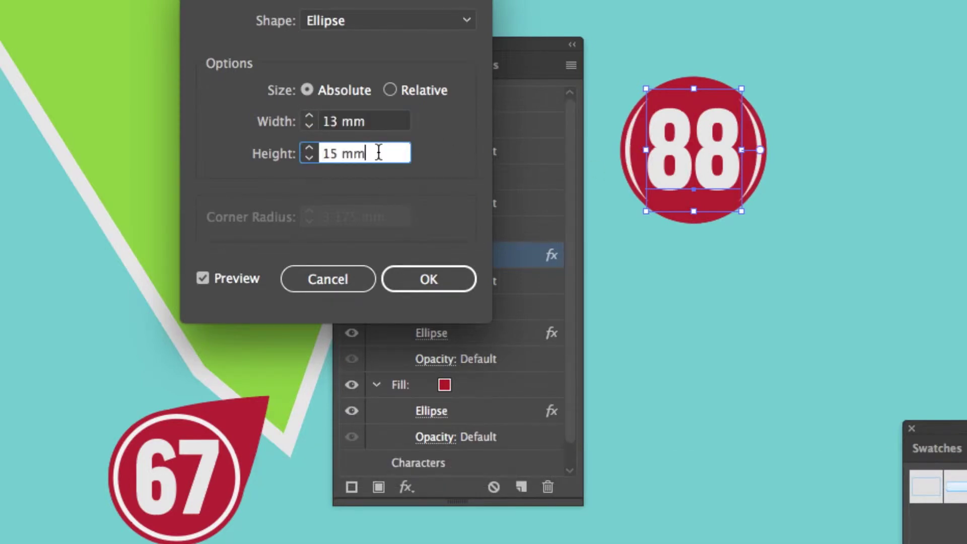
key(Down)
key(Down)
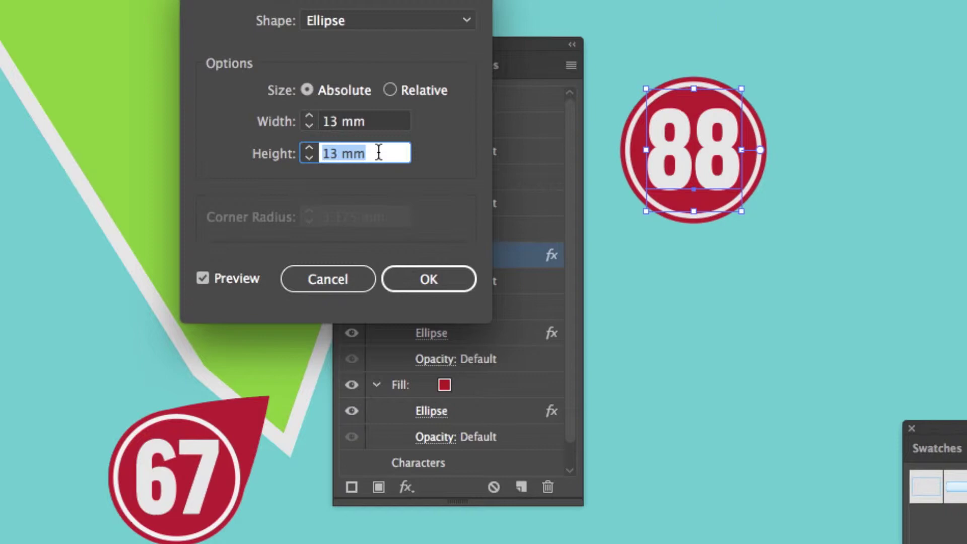
click(429, 277)
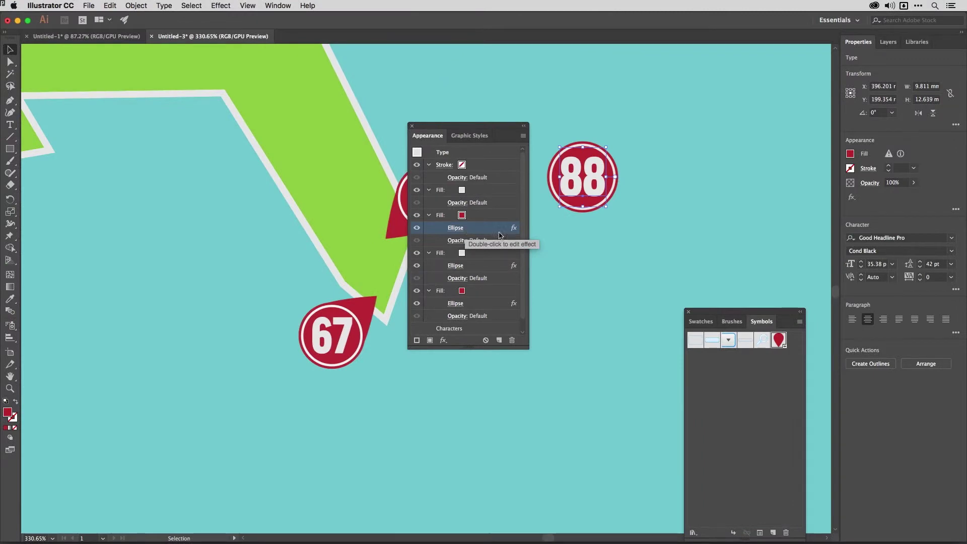
Move the ringed 88 badge up-right, close the Appearance panel and zoom in on the badge
drag(588, 171, 630, 135)
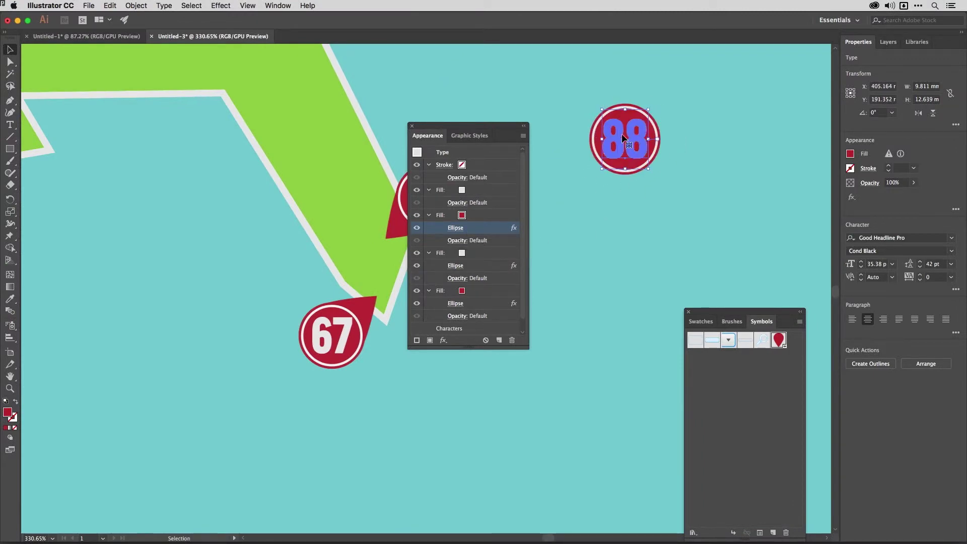
drag(501, 125, 768, 49)
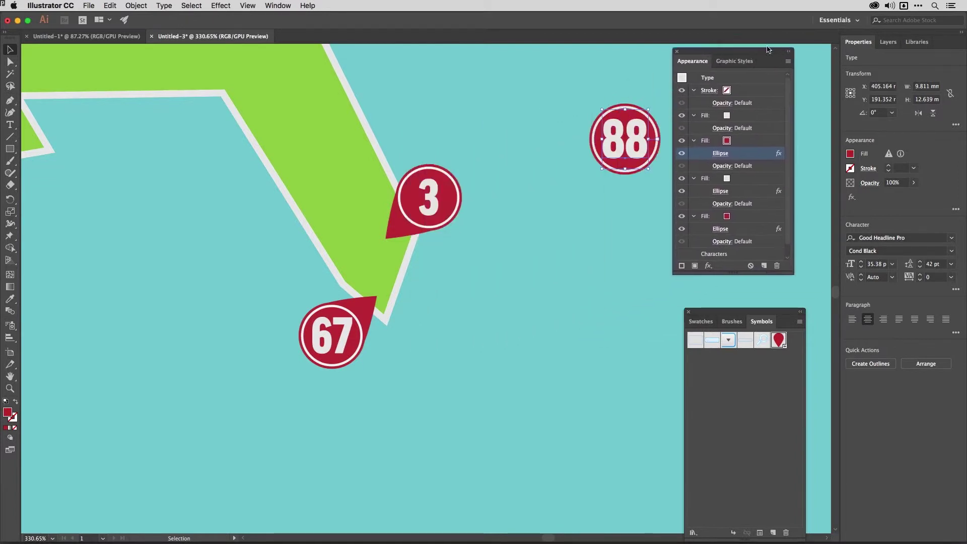
drag(708, 56, 735, 66)
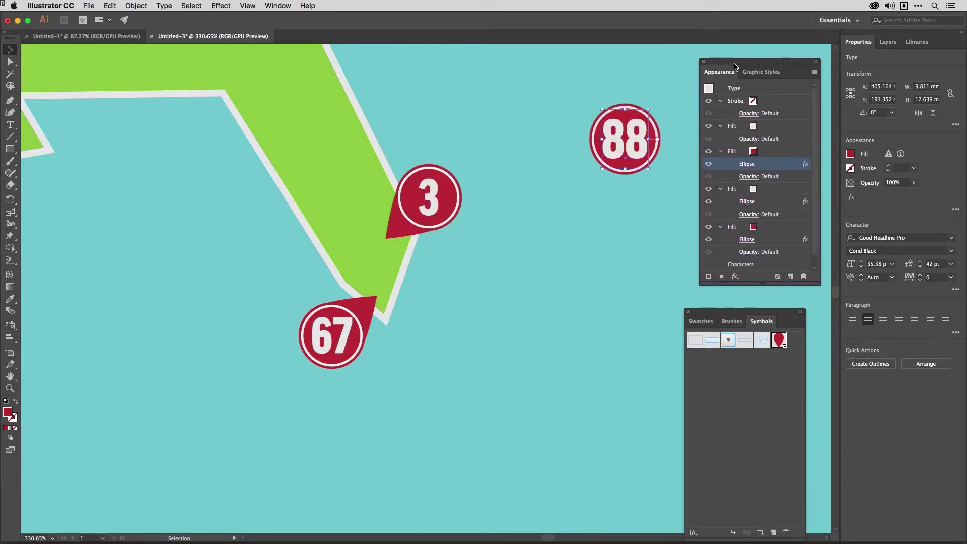
click(704, 63)
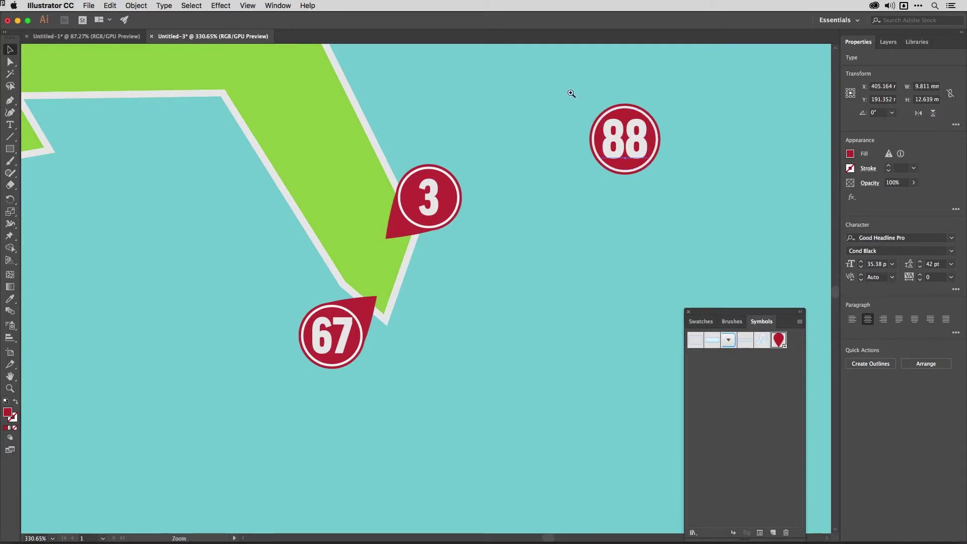
scroll(579, 93, up, 5)
click(727, 160)
drag(727, 160, 401, 144)
Draw a 15 mm × 15 mm red circle with the Ellipse tool
key(l)
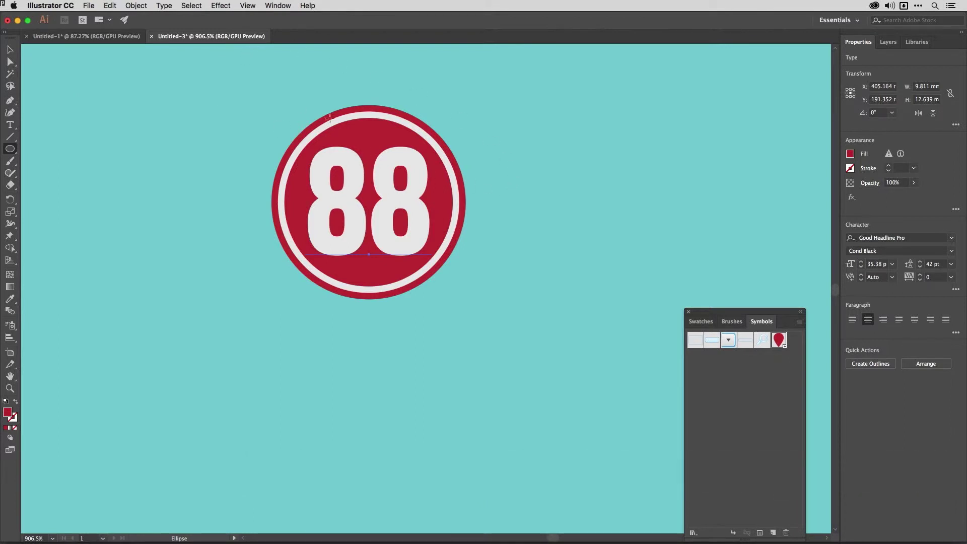
click(553, 229)
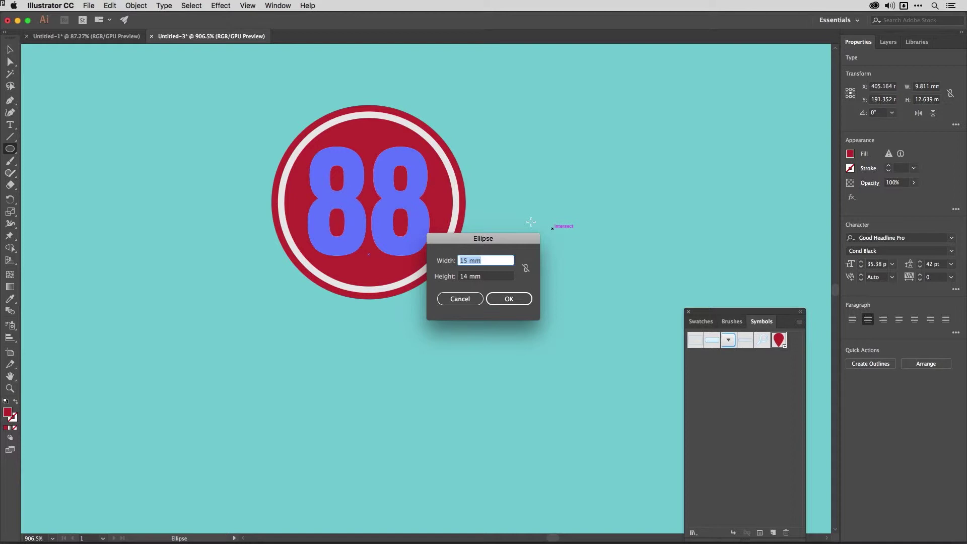
key(Tab)
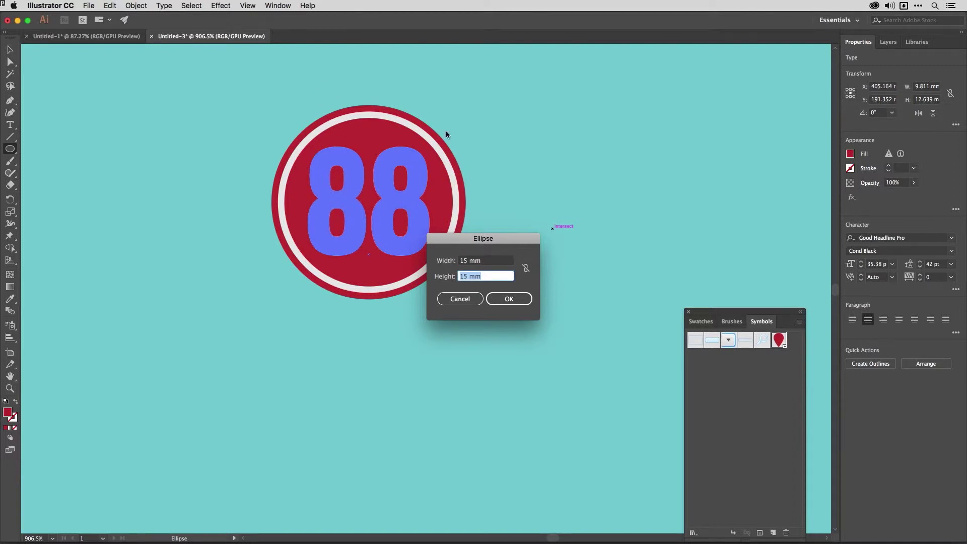
click(518, 303)
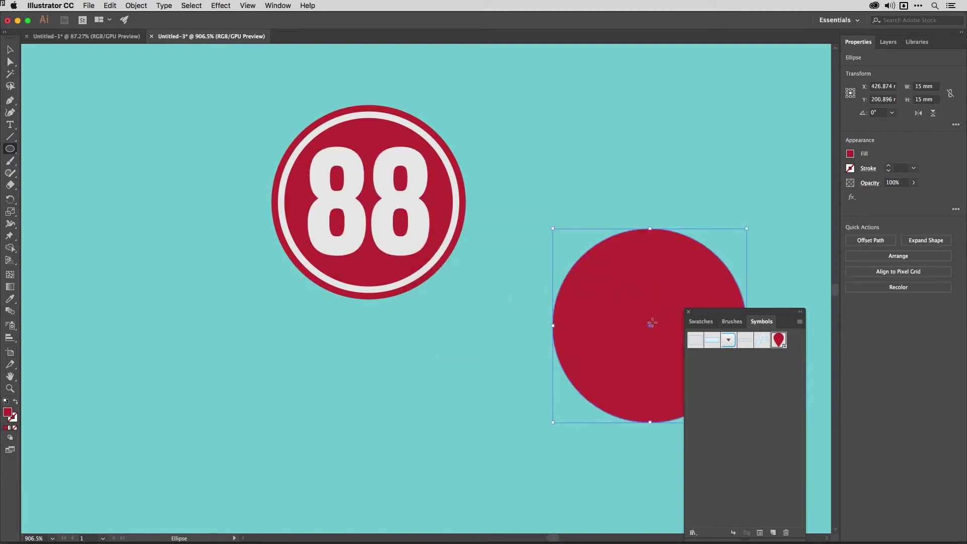
Move the circle onto the 88 badge and align them on vertical and horizontal centres
click(10, 50)
drag(650, 326, 368, 202)
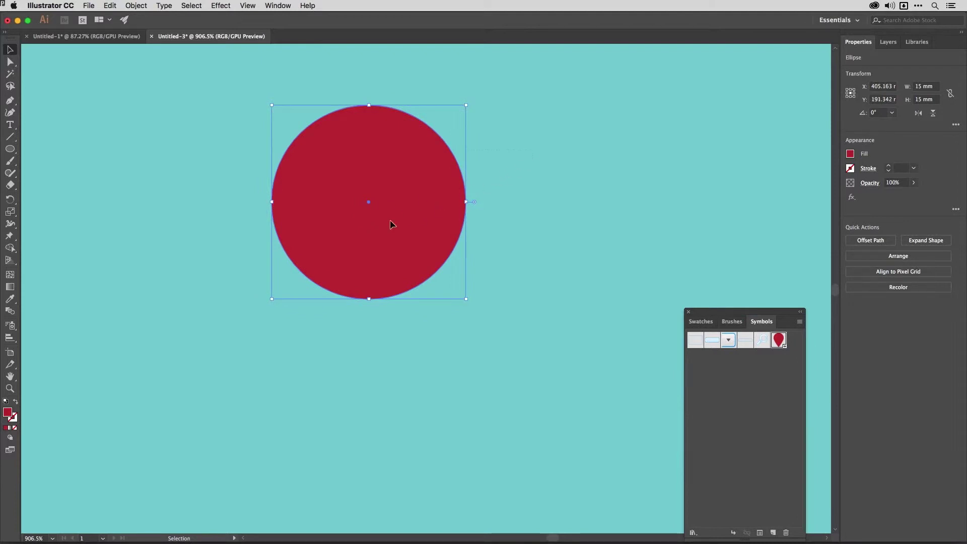
key(super+a)
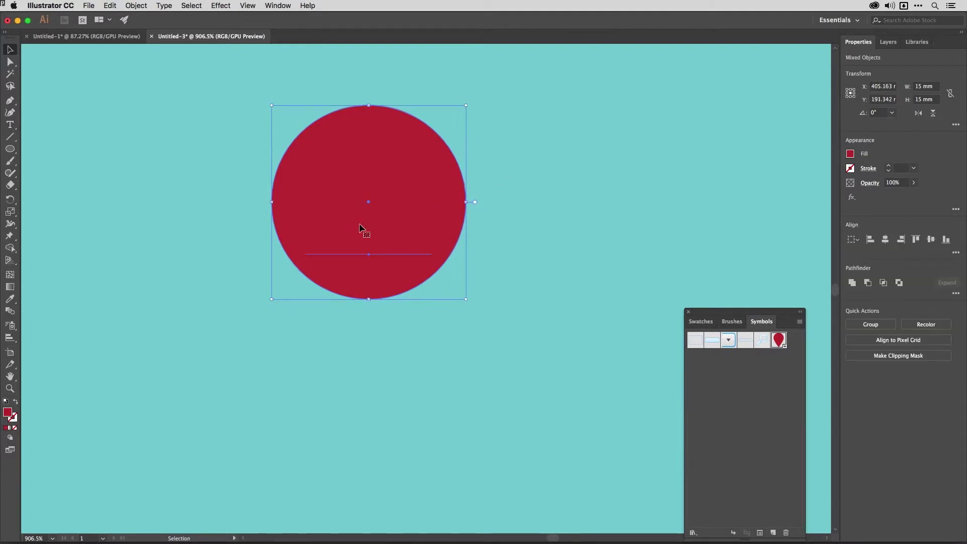
click(931, 239)
click(879, 240)
click(544, 219)
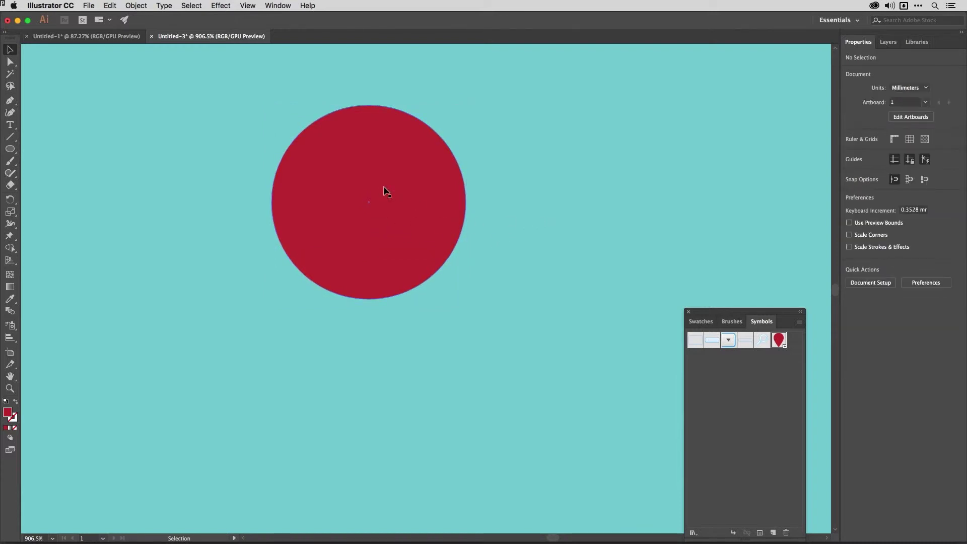
Add the red circle to the Symbols panel as a symbol named 'pointer'
click(384, 190)
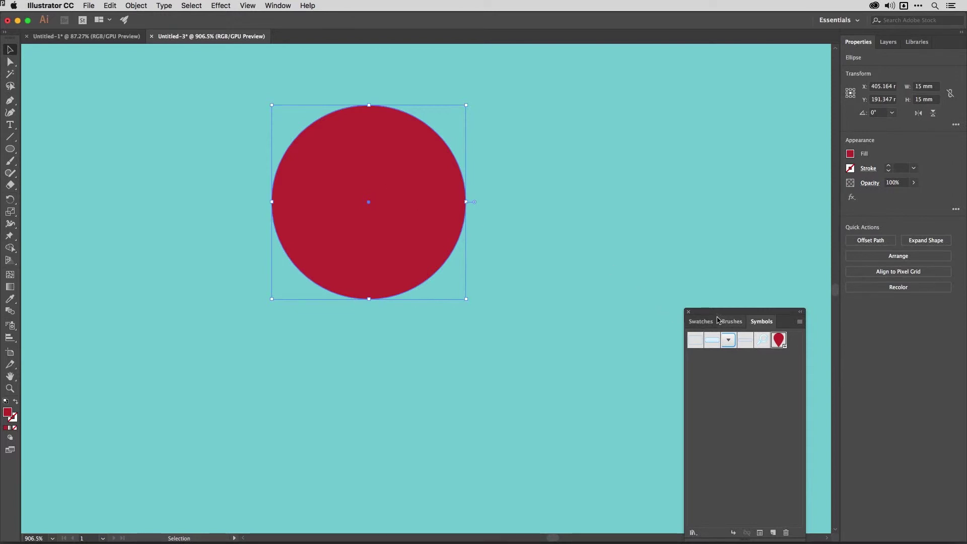
drag(717, 317, 662, 144)
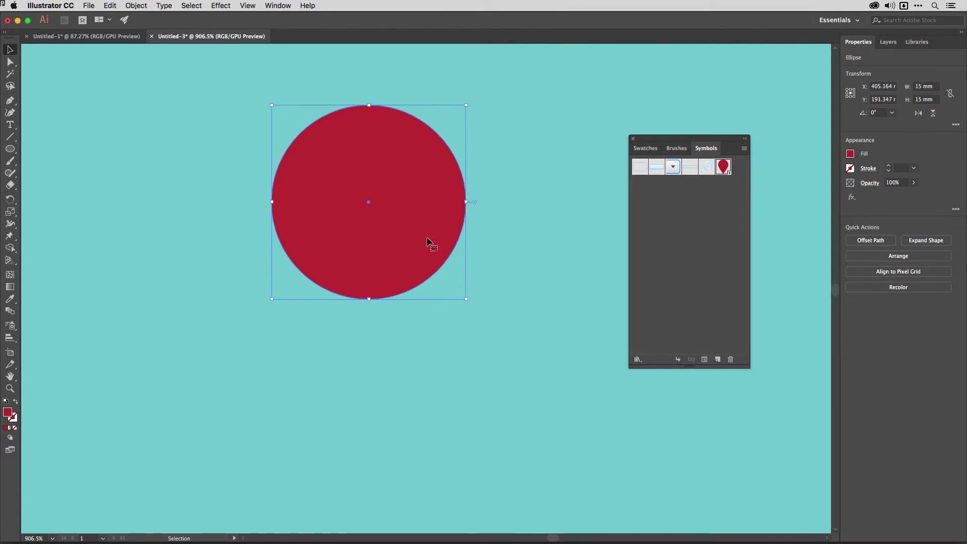
drag(409, 206, 680, 242)
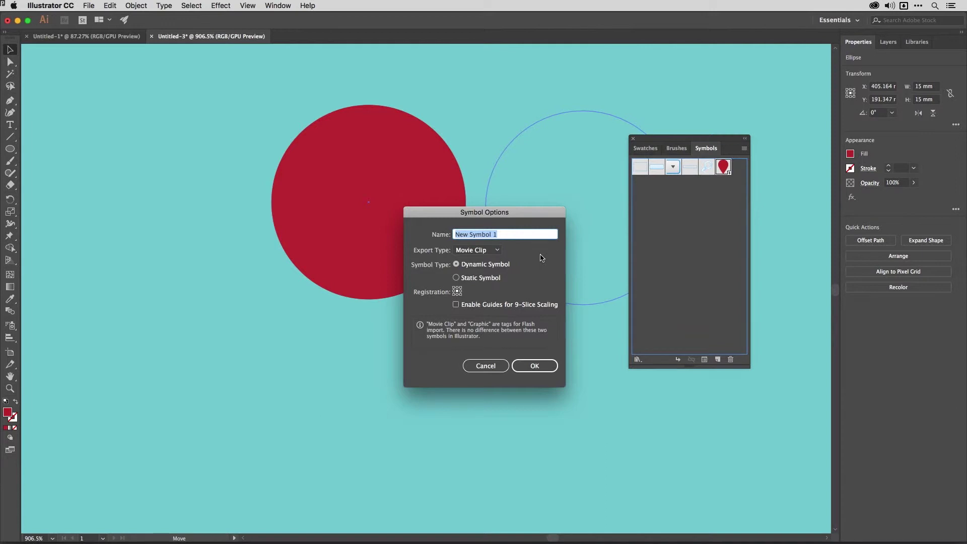
text(pointer)
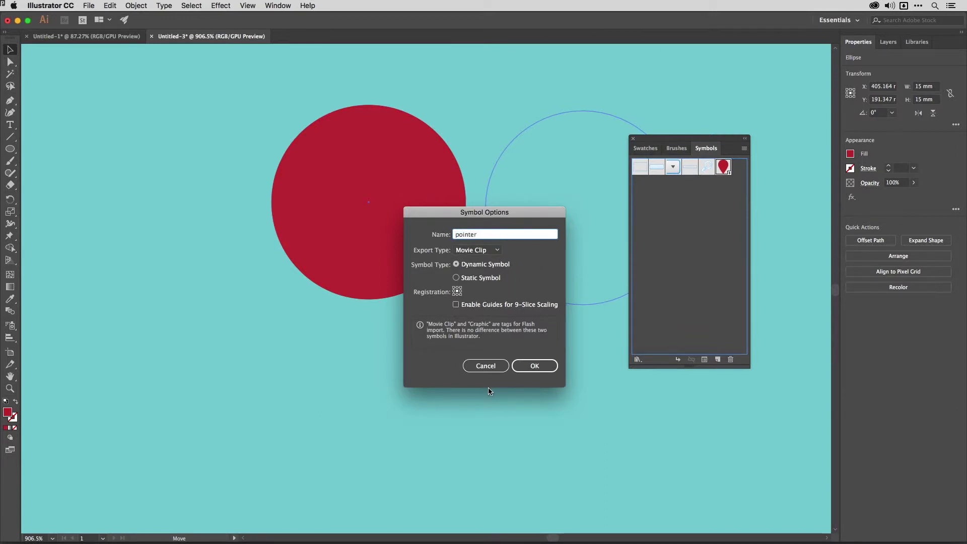
click(535, 366)
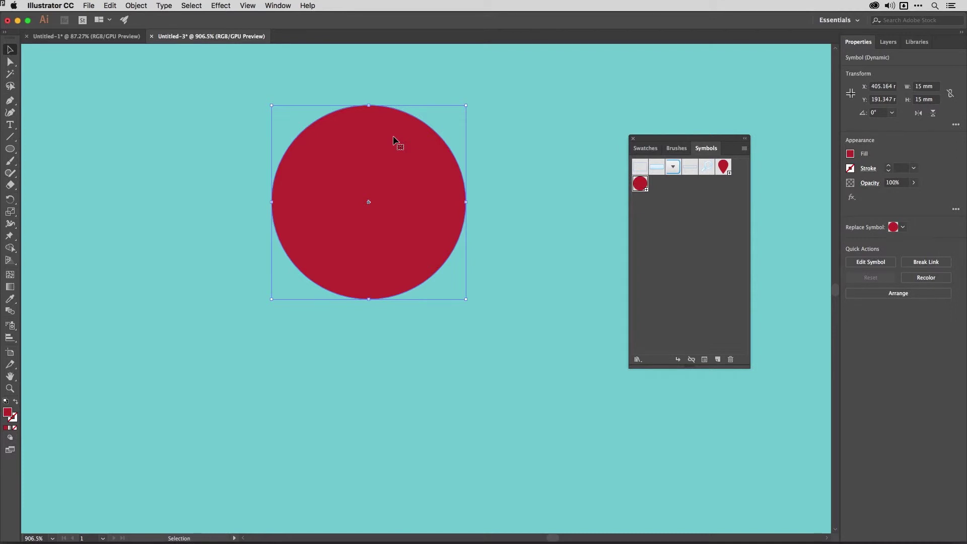
Move the pointer symbol instance aside to uncover the 88 badge
scroll(394, 140, right, 1)
scroll(393, 140, up, 1)
drag(393, 140, 524, 273)
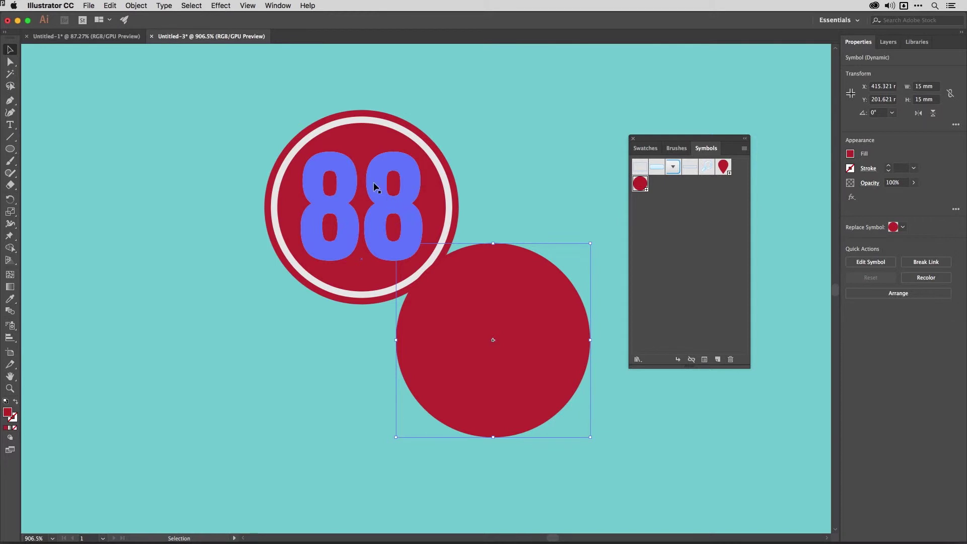
Restore the circle, open the pointer symbol for editing, and pull its bottom anchor down into an egg
key(super+z)
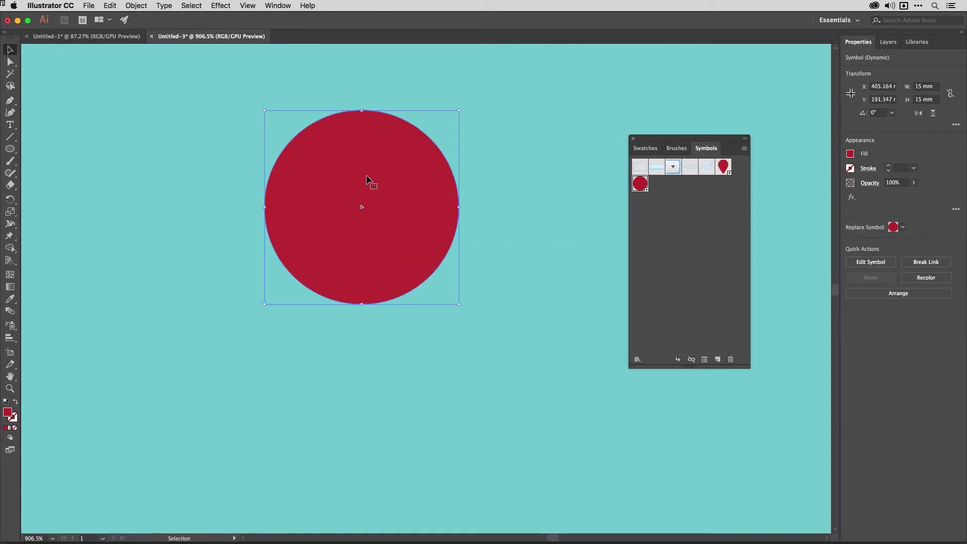
double_click(400, 198)
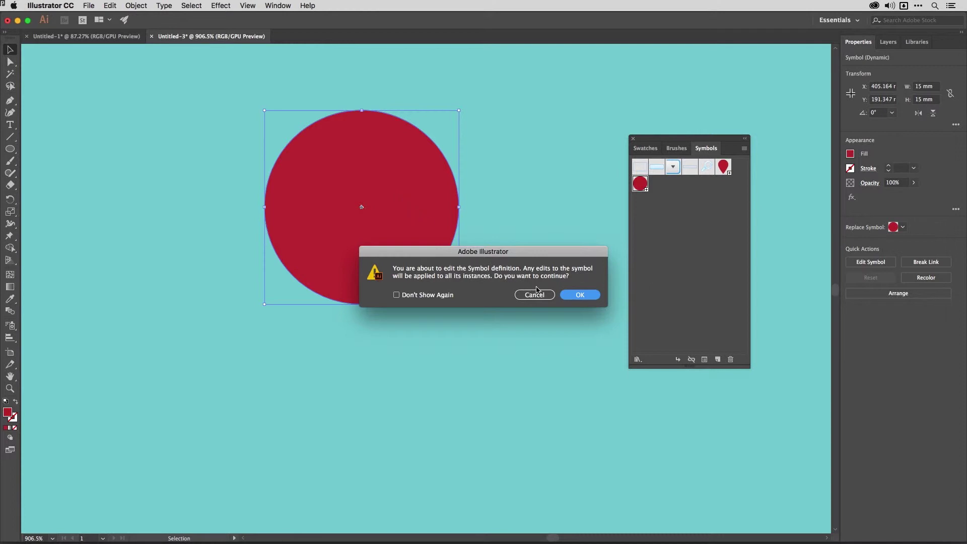
click(580, 295)
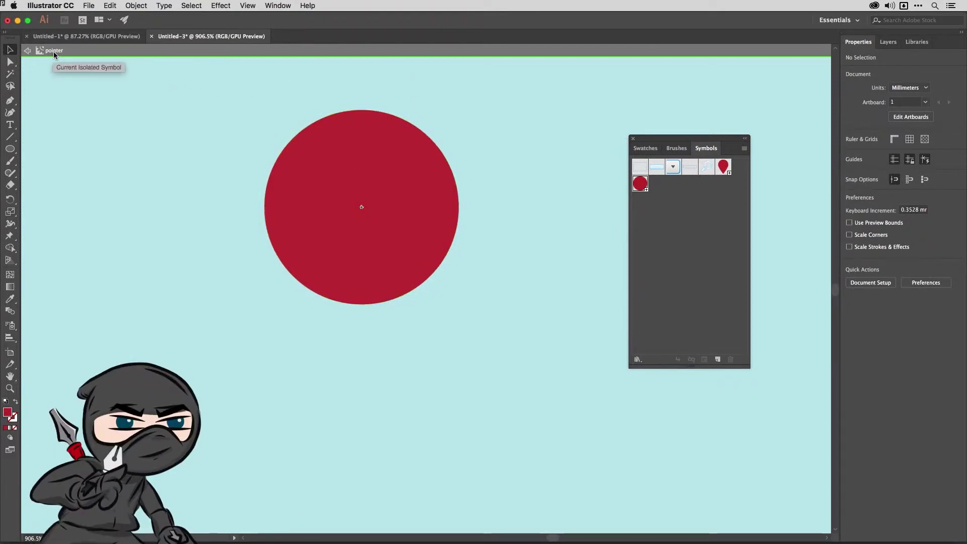
key(a)
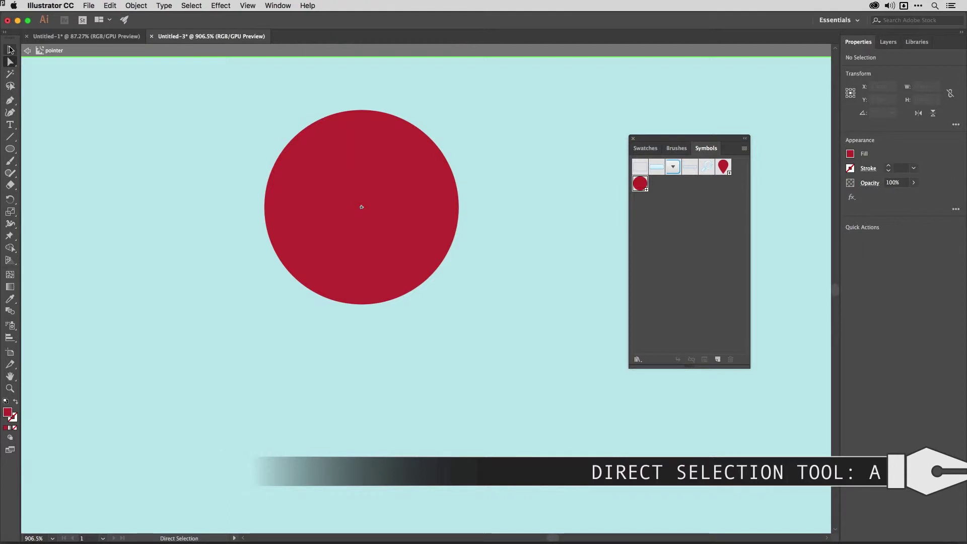
click(362, 304)
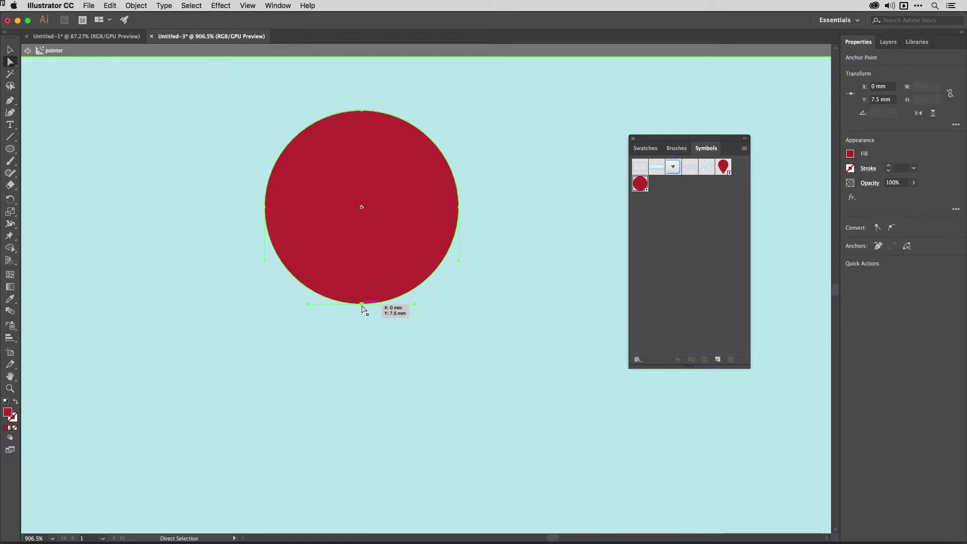
key(Down)
key(Down)
key(Down)
key(Down)
key(Down)
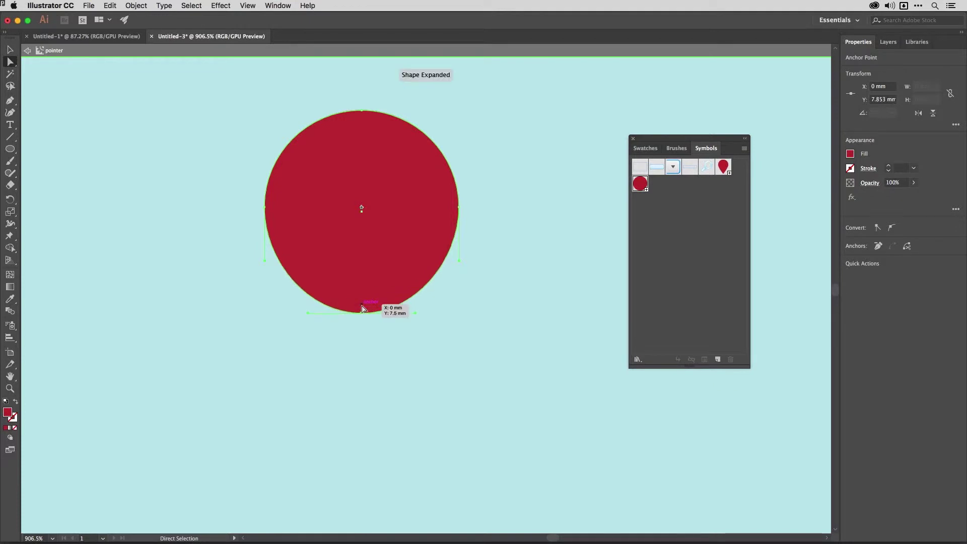
key(Down)
key(Down)
key(Down)
key(Down)
key(Down)
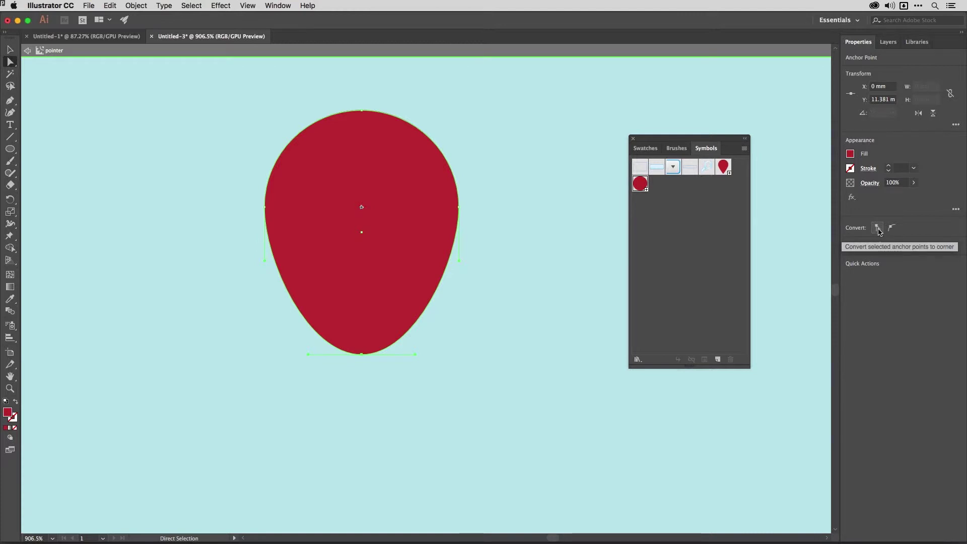
Convert the bottom anchor to a sharp corner and fine-tune the length of the teardrop point
click(878, 229)
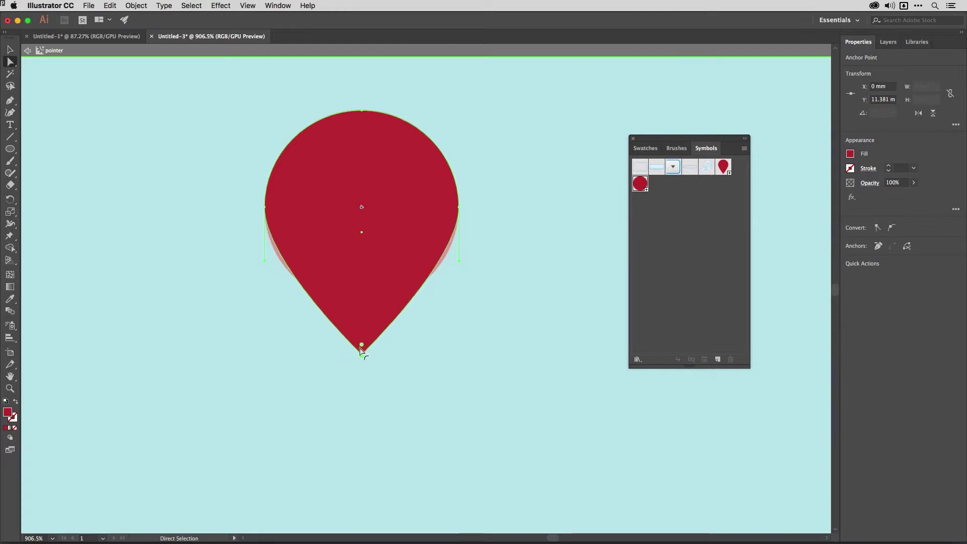
key(Down)
key(Down)
key(Down)
key(Down)
key(Down)
key(Down)
key(Down)
key(Down)
key(Down)
key(Down)
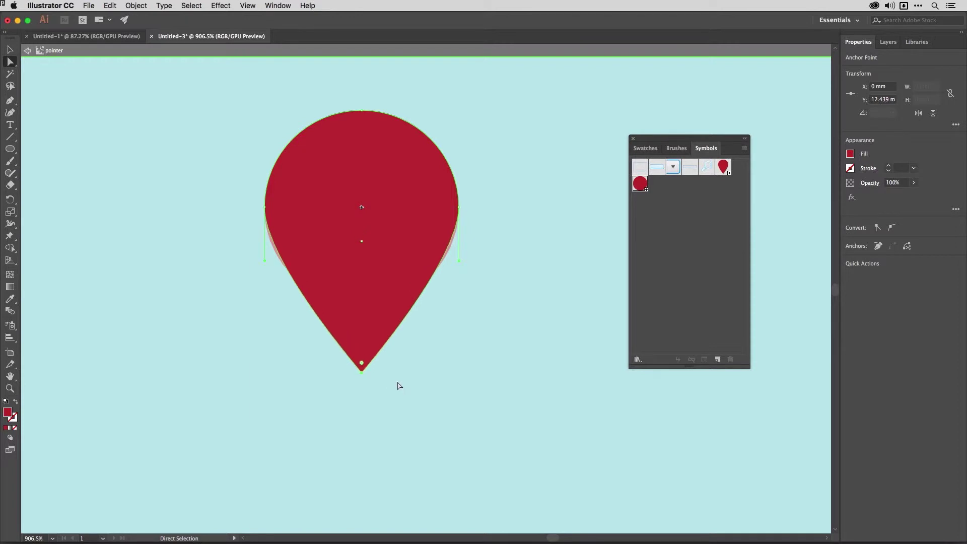
key(Down)
key(Down)
key(Down)
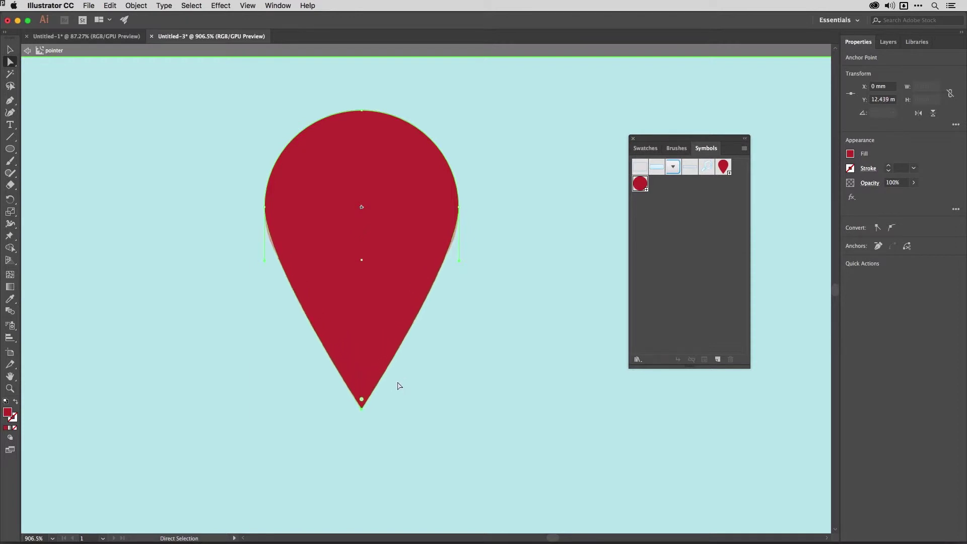
key(Up)
key(Up)
key(Up)
key(Up)
key(Up)
key(Up)
key(Up)
key(Up)
key(Up)
key(Up)
key(Up)
key(Up)
key(Up)
key(Up)
key(Up)
key(Up)
key(Up)
key(Up)
key(Up)
key(Up)
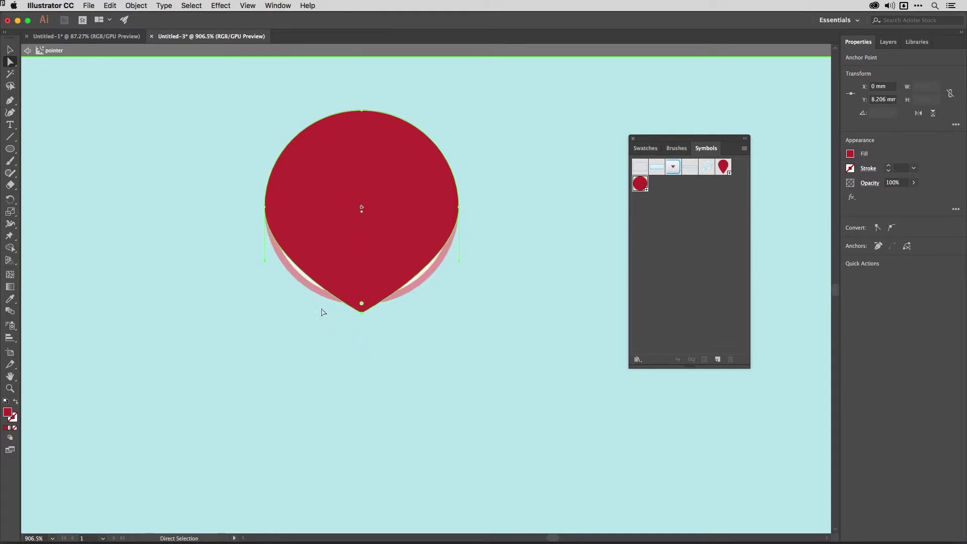
key(Down)
key(Down)
key(Down)
key(Down)
key(Down)
key(Down)
key(Down)
key(Down)
key(Down)
key(Down)
key(Down)
key(Down)
key(Down)
key(Down)
key(Down)
key(Down)
key(Down)
key(Down)
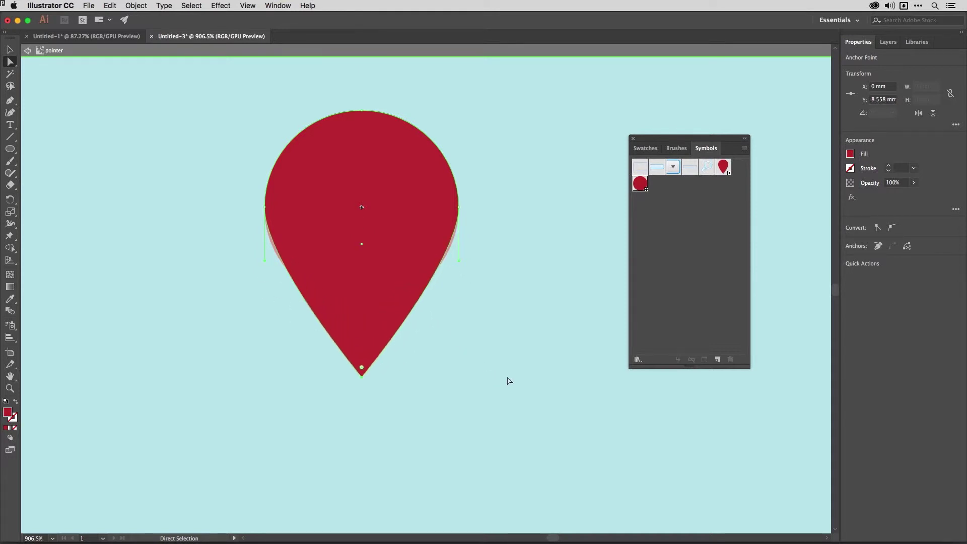
key(Down)
key(Down)
key(Down)
key(Down)
key(Down)
key(Up)
key(Up)
key(Up)
key(Up)
key(Up)
key(Up)
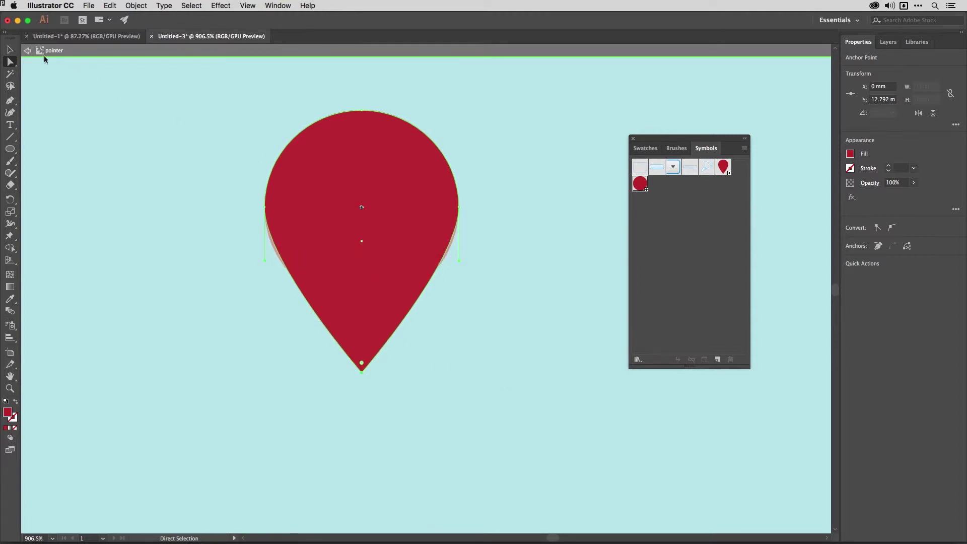
click(10, 50)
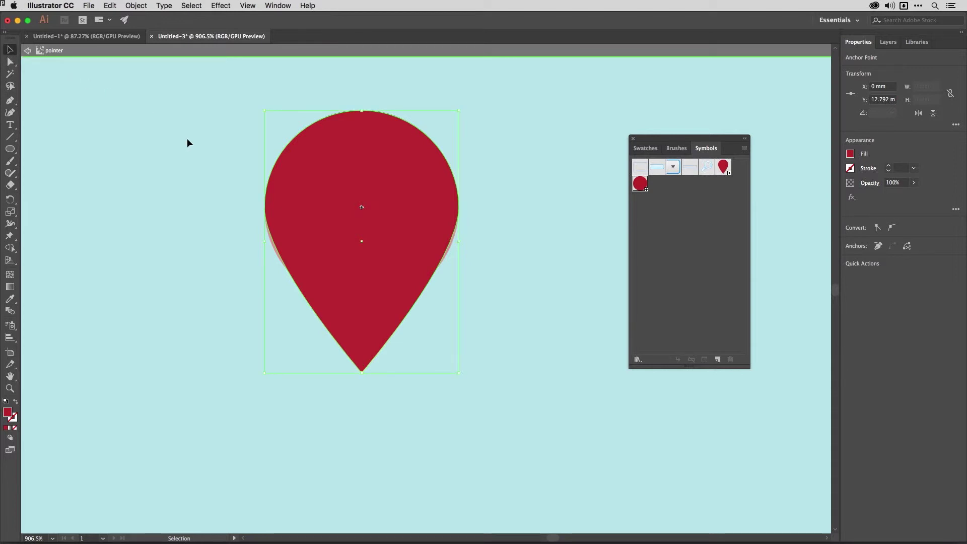
Exit symbol editing and send the teardrop pin instance behind the 88 badge
double_click(204, 144)
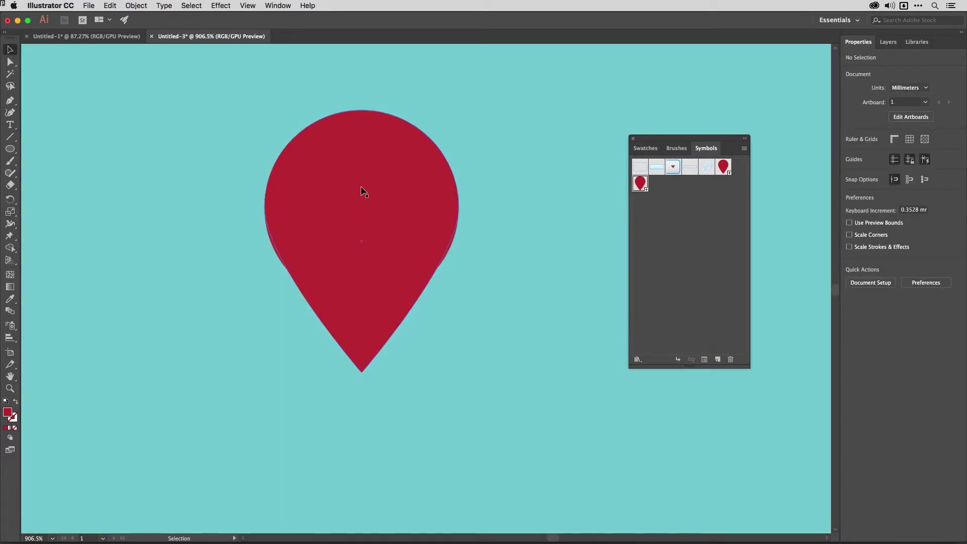
click(345, 186)
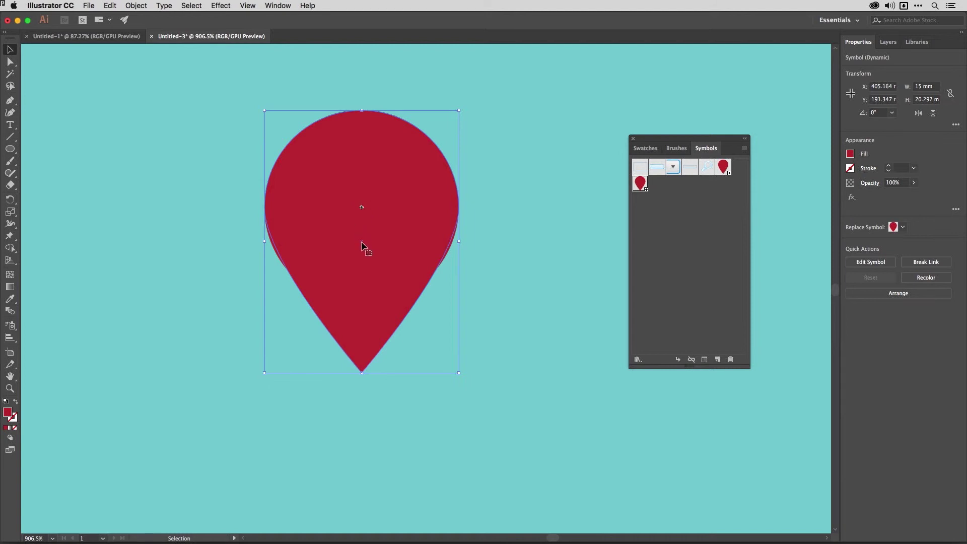
right_click(381, 202)
mouse_move(424, 284)
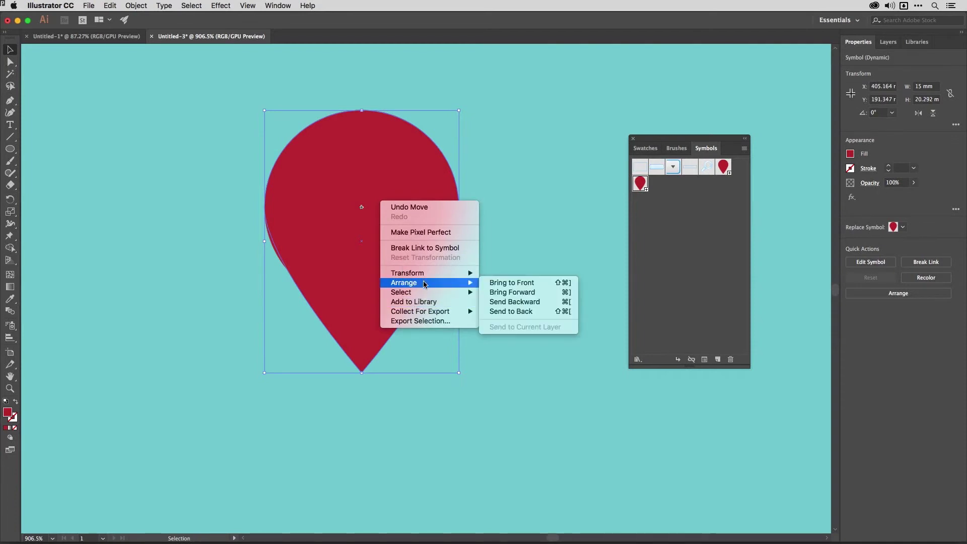
click(509, 301)
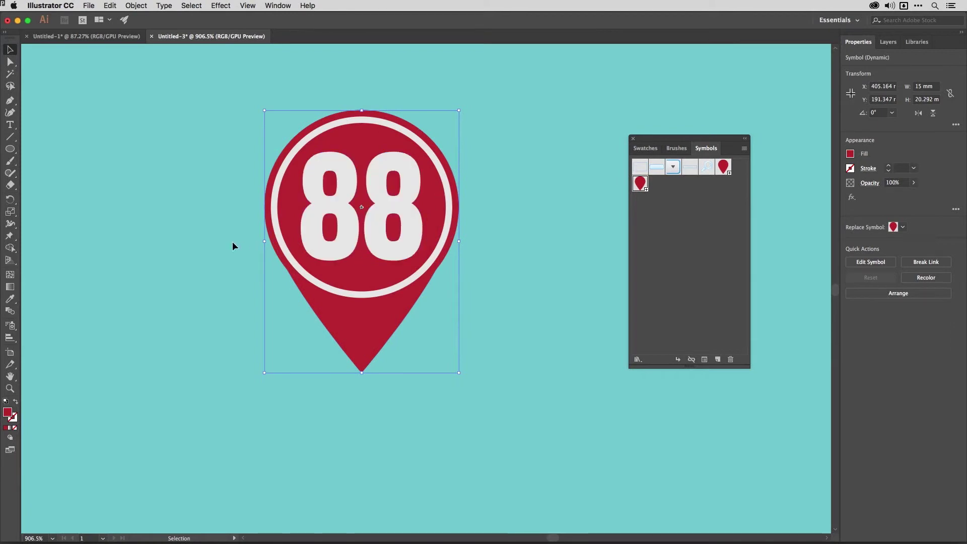
Select the teardrop pin and 88 badge, group them with Cmd+G, and move the group slightly left
click(217, 243)
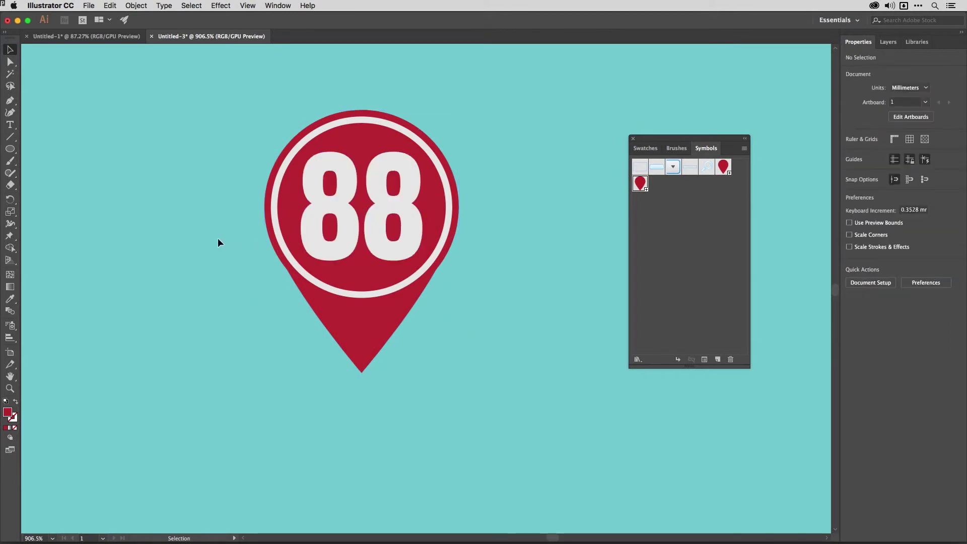
key(a)
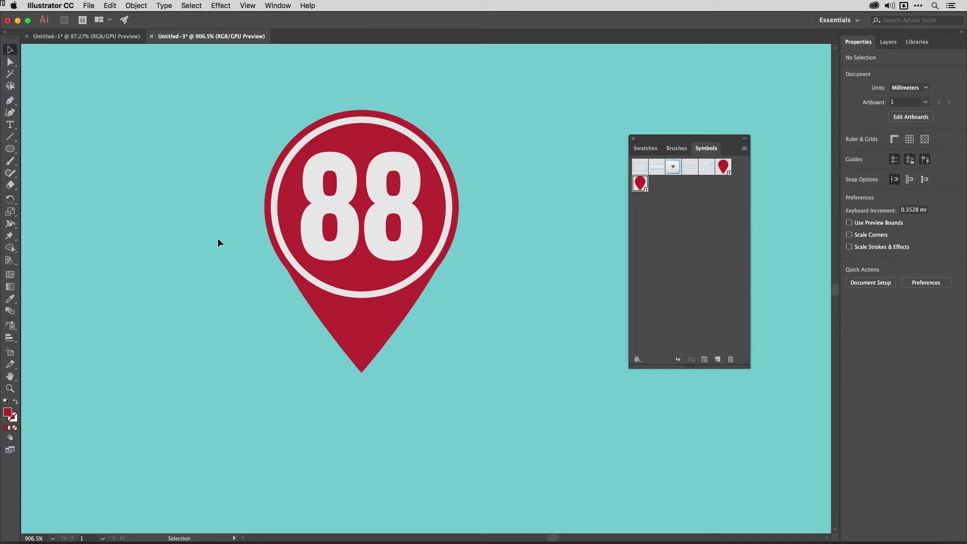
key(v)
drag(241, 147, 390, 332)
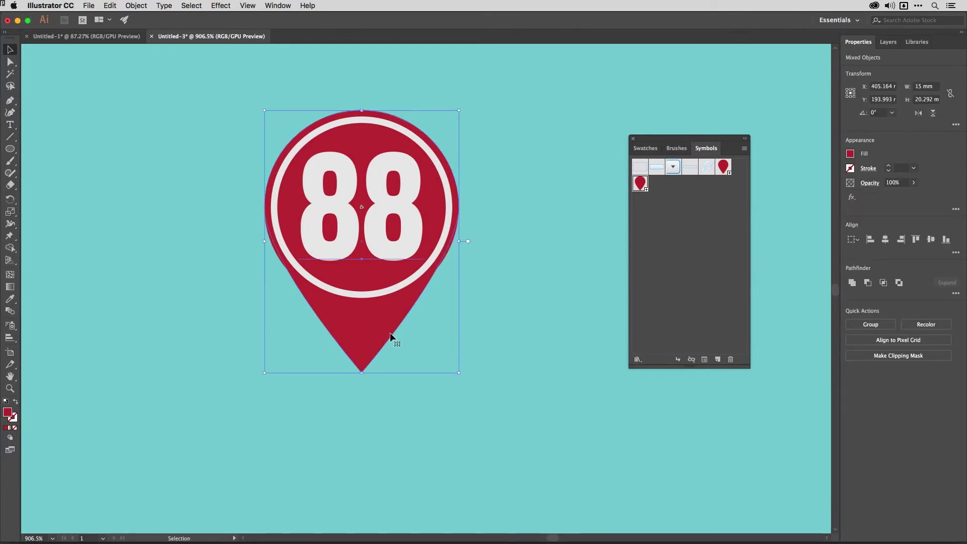
key(super+g)
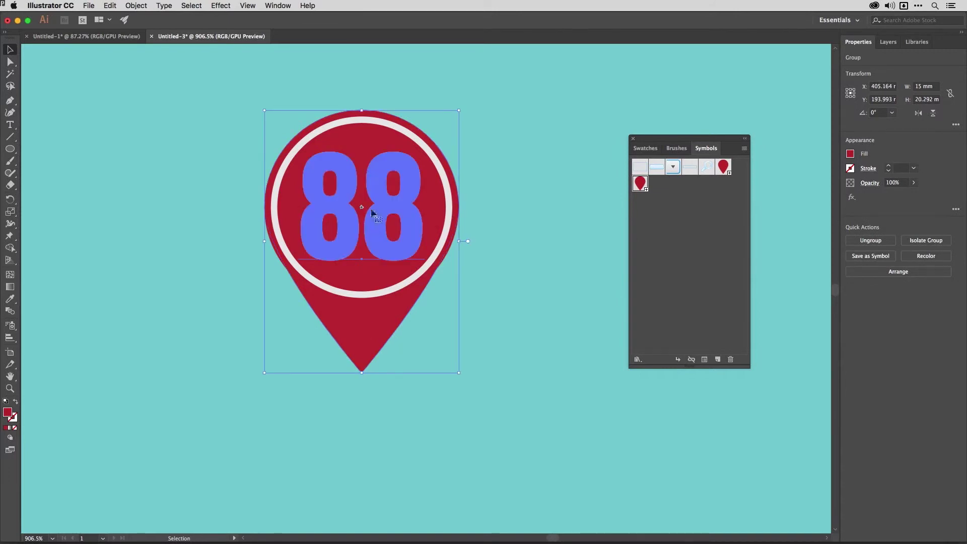
drag(372, 213, 318, 214)
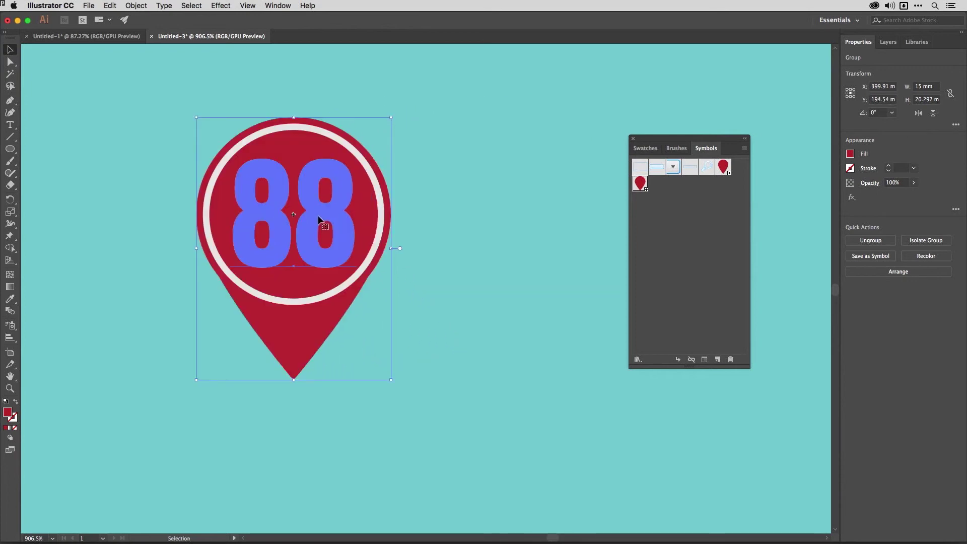
key(a)
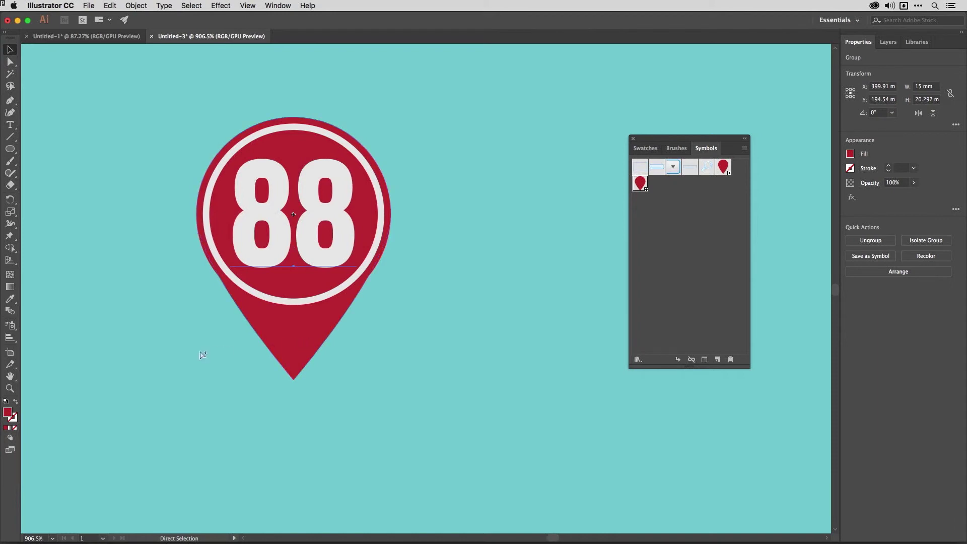
Rotate only the pin symbol to about 229.7° so its tip points up-left
click(201, 356)
click(316, 359)
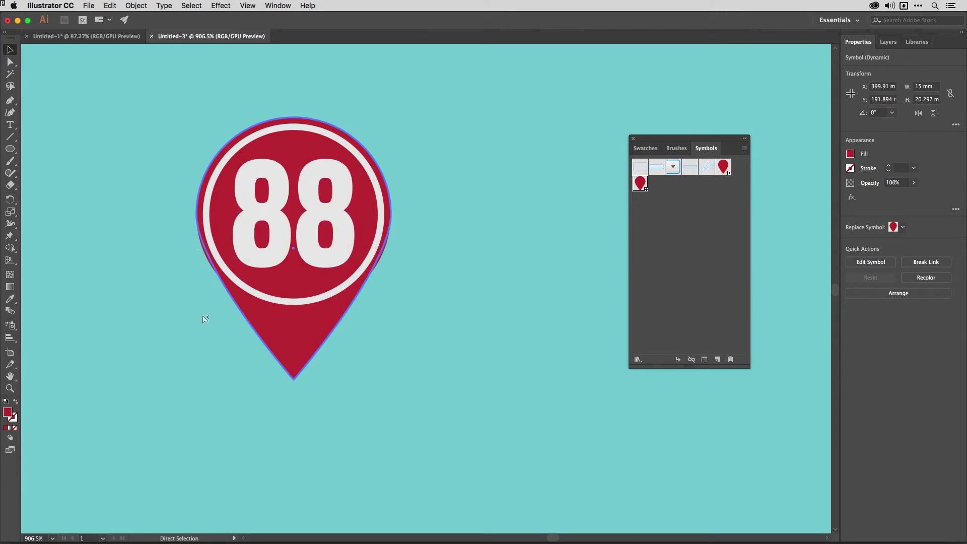
key(v)
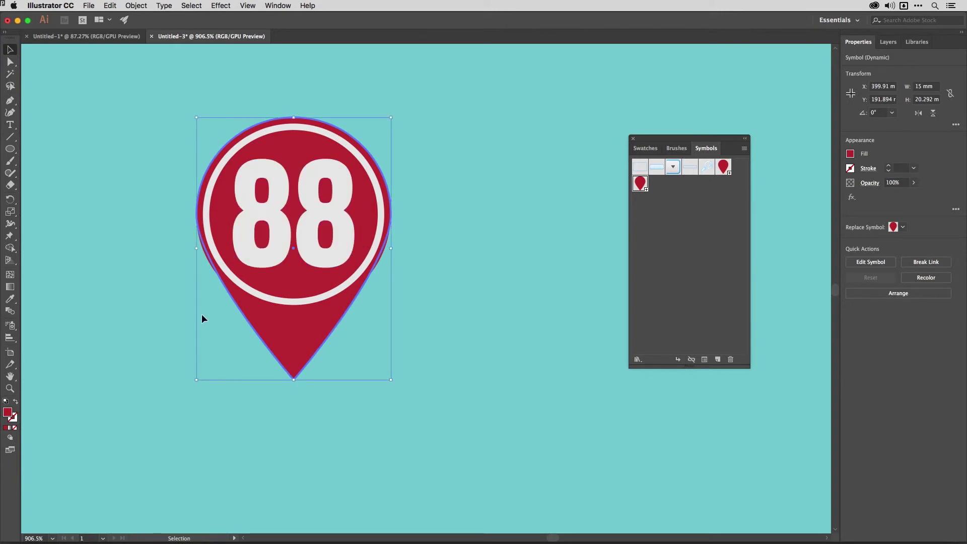
mouse_move(396, 385)
mouse_down()
mouse_move(484, 320)
mouse_move(514, 229)
mouse_move(524, 140)
mouse_move(469, 277)
mouse_move(218, 315)
mouse_move(164, 240)
mouse_move(211, 348)
mouse_move(277, 374)
mouse_move(210, 345)
mouse_move(233, 361)
mouse_move(169, 281)
mouse_move(143, 160)
mouse_move(121, 187)
mouse_up()
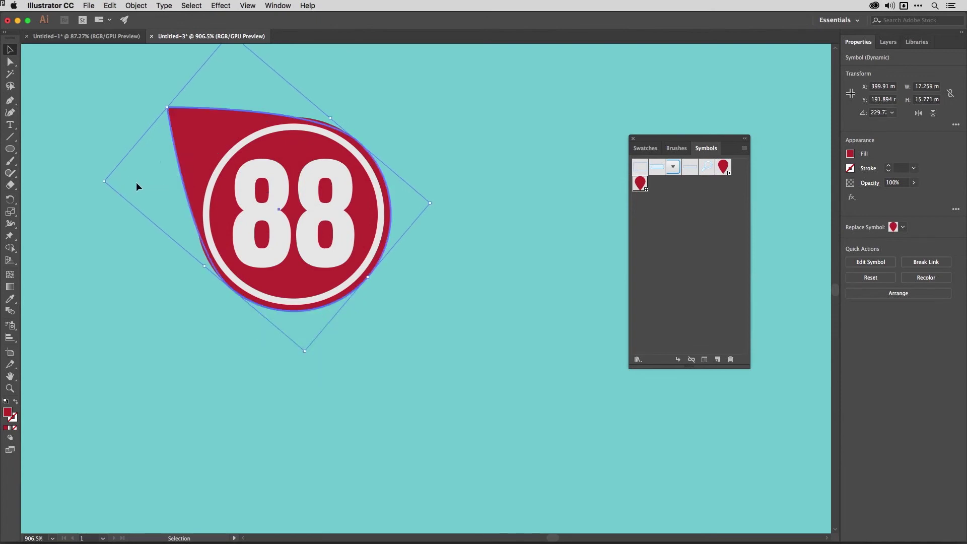
click(10, 124)
Change the badge number from 88 to 1
drag(362, 216, 245, 209)
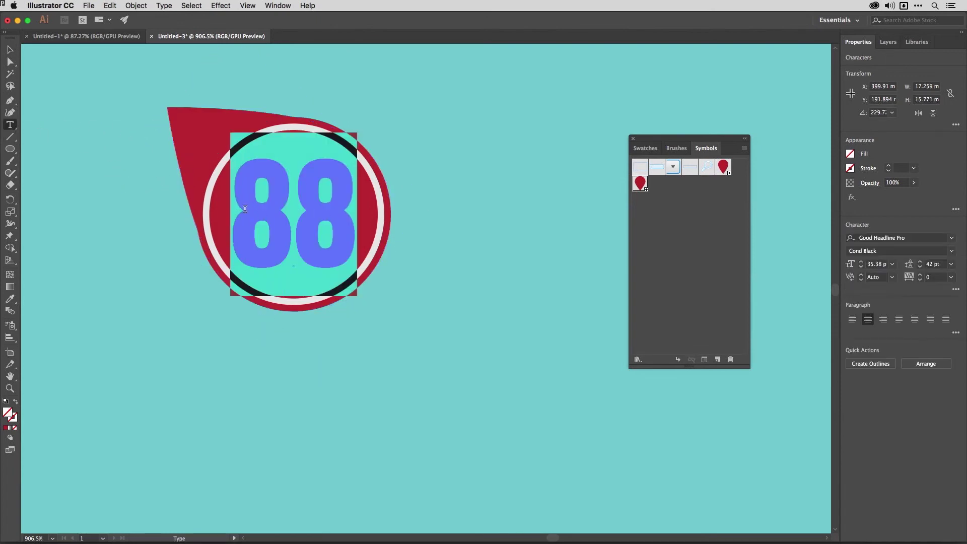
text(1)
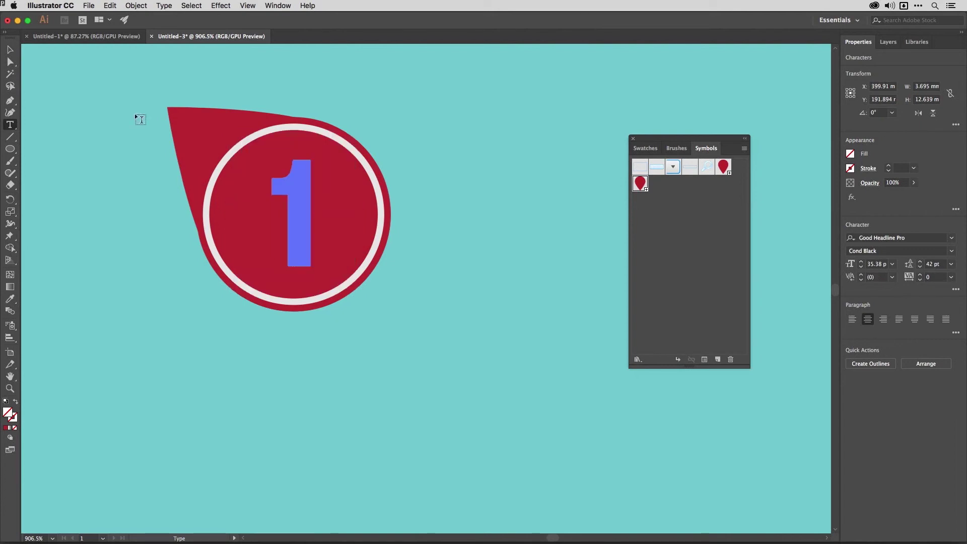
click(10, 49)
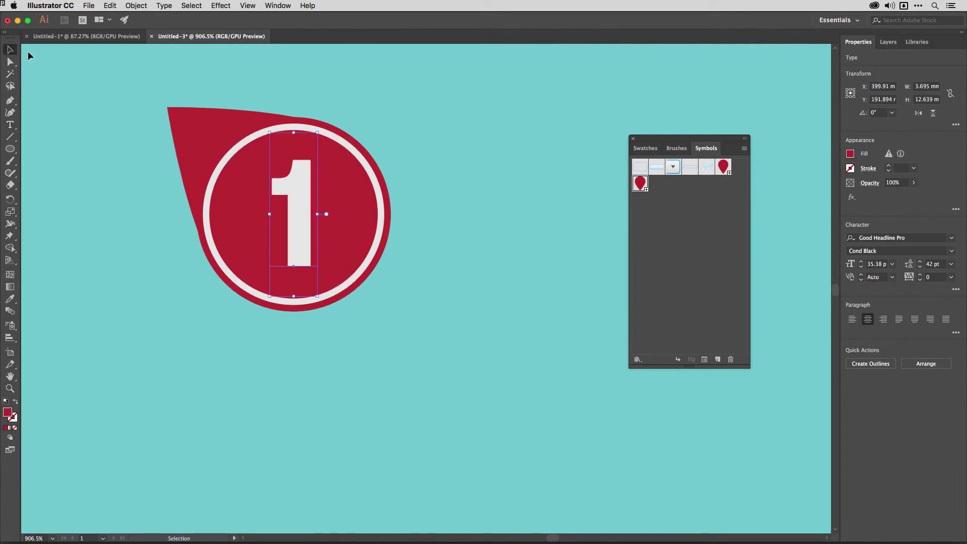
click(255, 89)
Option-drag a copy of the marker group below-right, undoing a trial rotation of the copy
drag(293, 153, 501, 334)
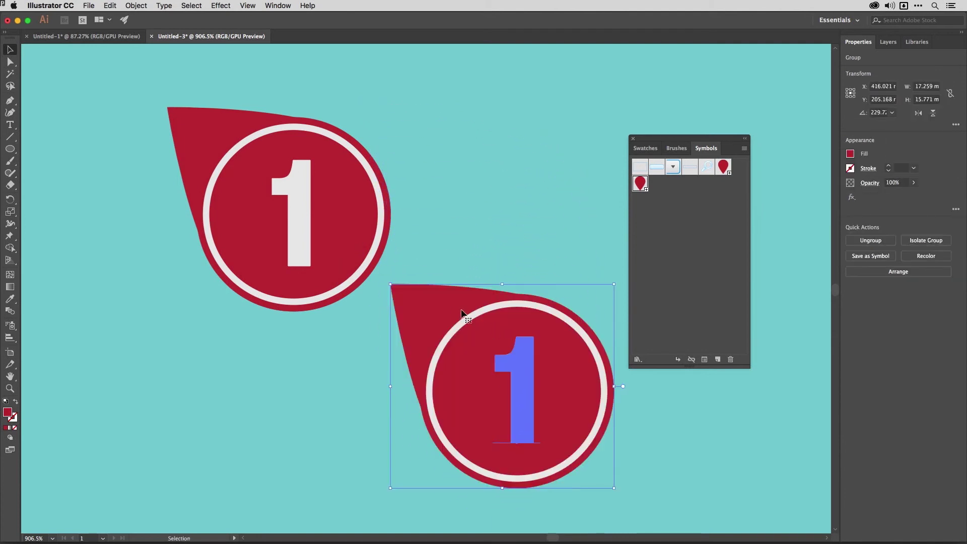
key(a)
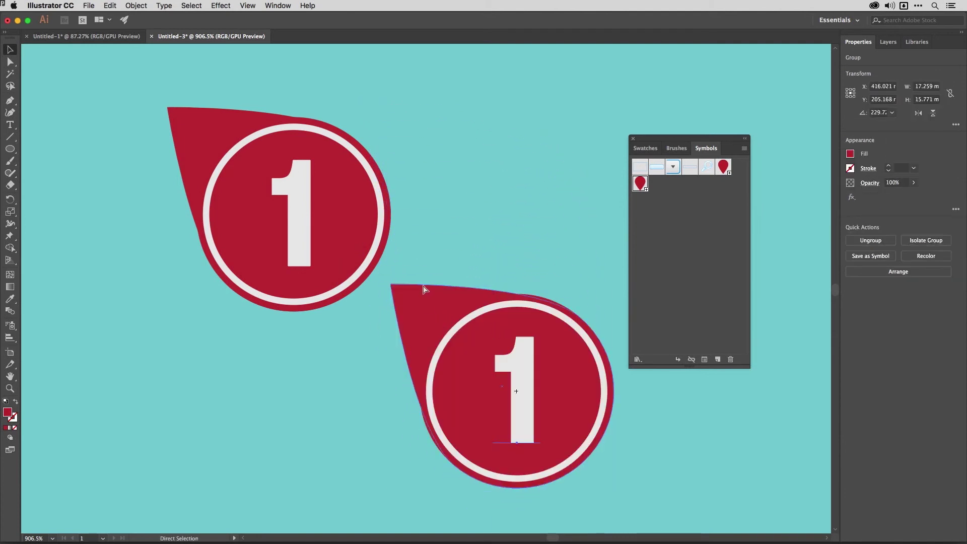
key(v)
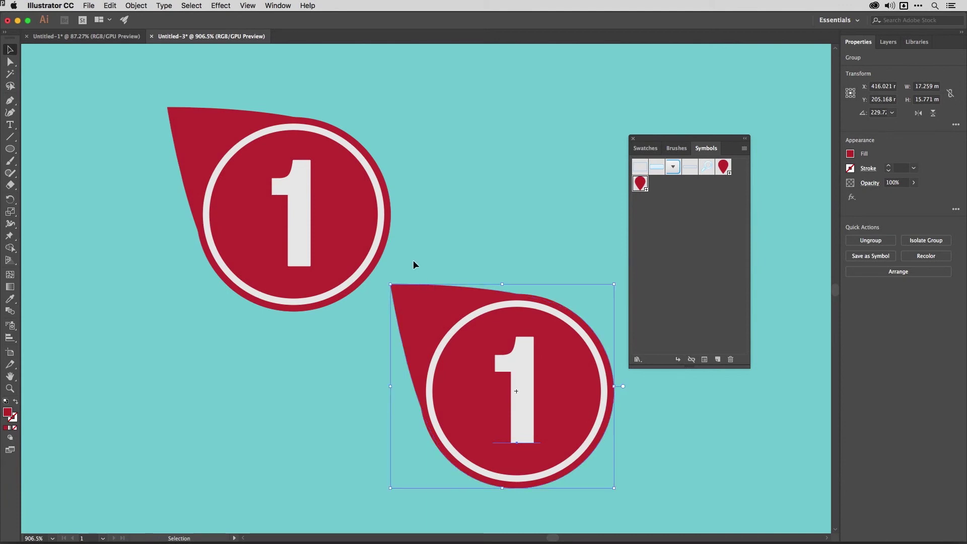
drag(386, 280, 443, 235)
key(super+z)
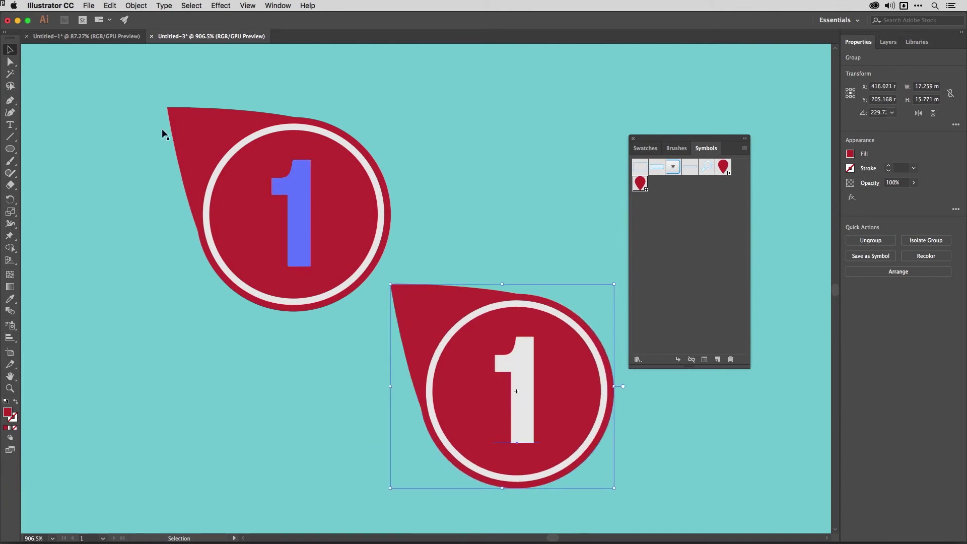
Rotate the lower marker's pin to 316.5° so its tip points down-left
key(a)
click(557, 225)
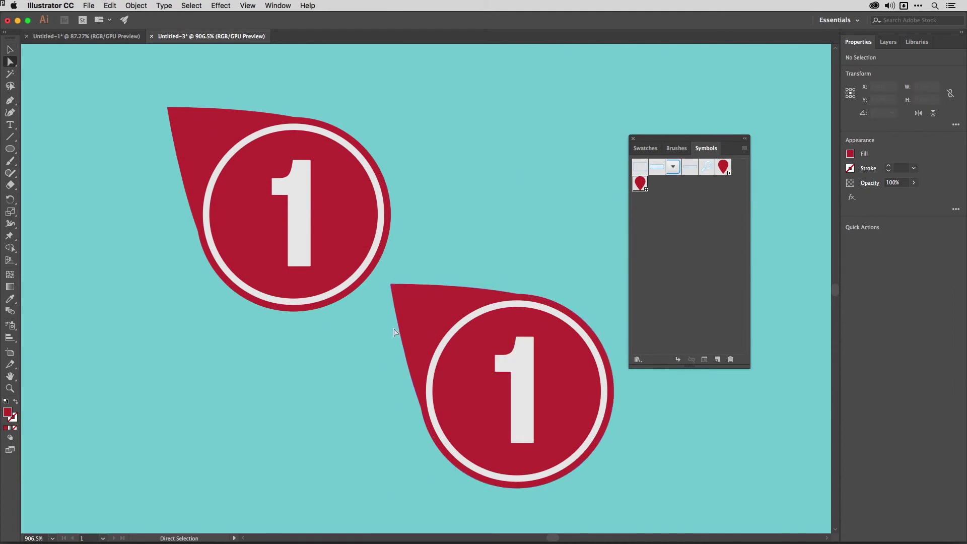
click(417, 305)
key(v)
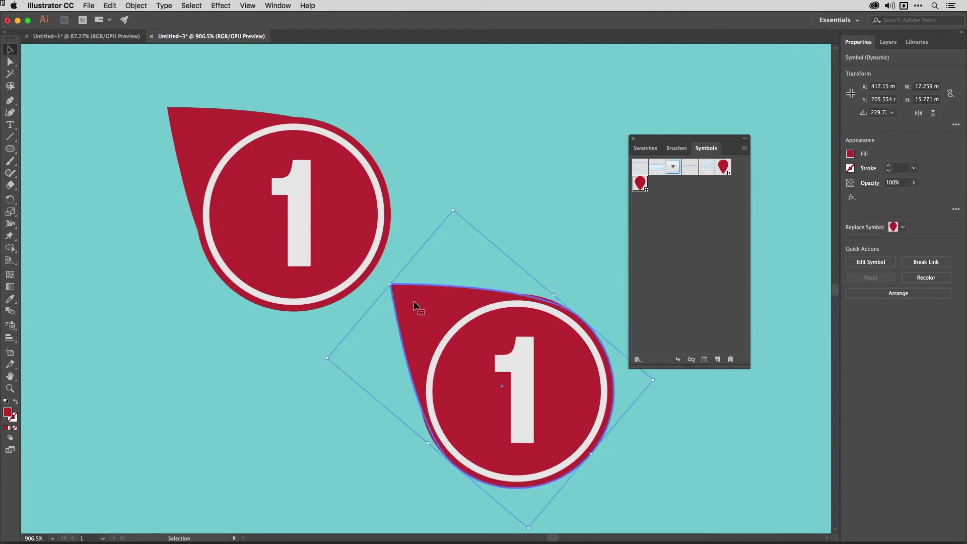
drag(454, 206, 422, 418)
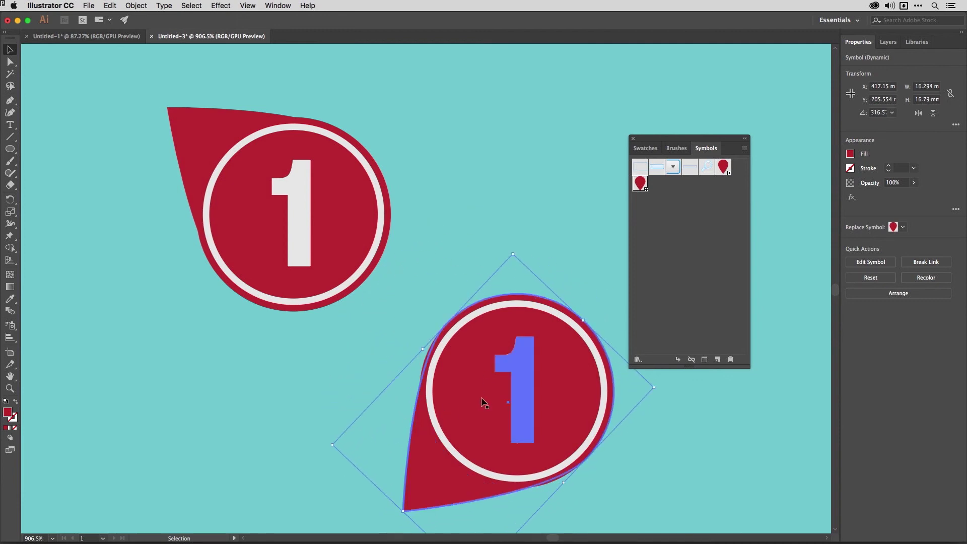
Change the lower marker's number from 1 to 2 and leave group editing mode
double_click(522, 382)
double_click(527, 381)
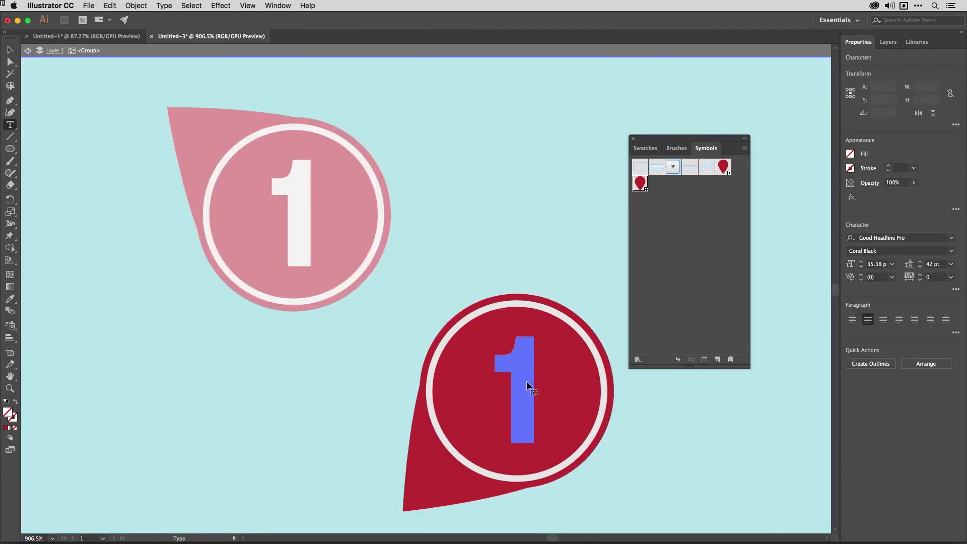
drag(527, 381, 491, 382)
text(2)
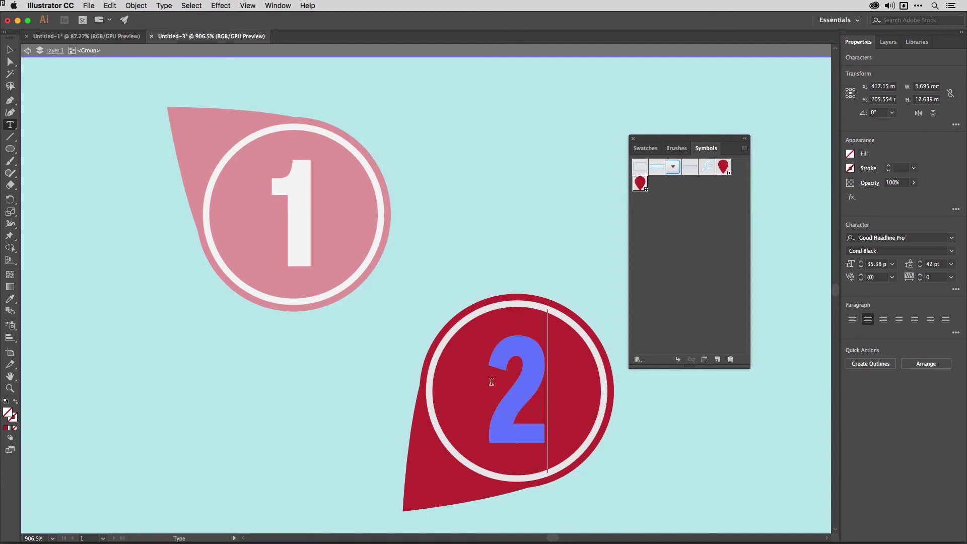
click(10, 50)
double_click(119, 146)
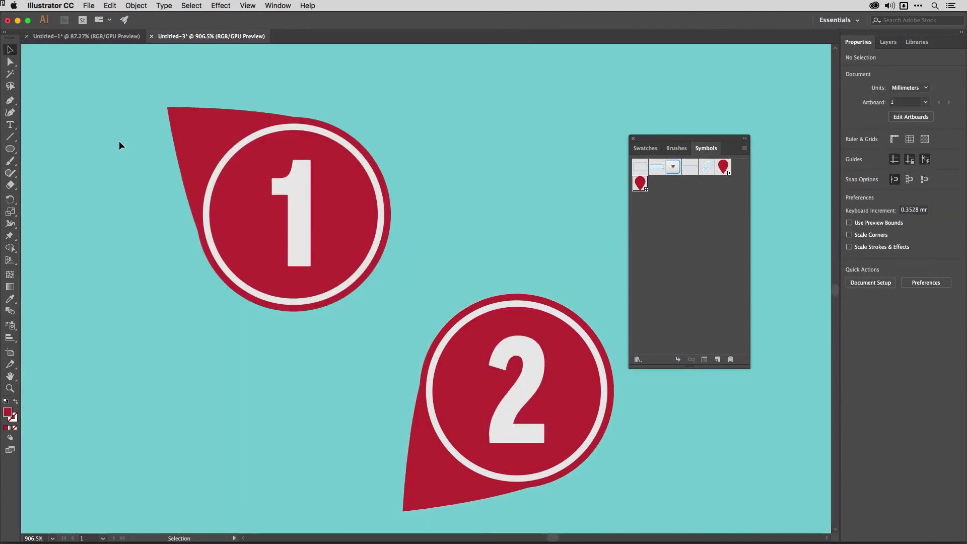
Zoom out to 200% and drag markers 1 and 2 up along the landmass coastline
key(a)
key(super+minus)
key(super+minus)
key(super+minus)
key(super+minus)
key(super+minus)
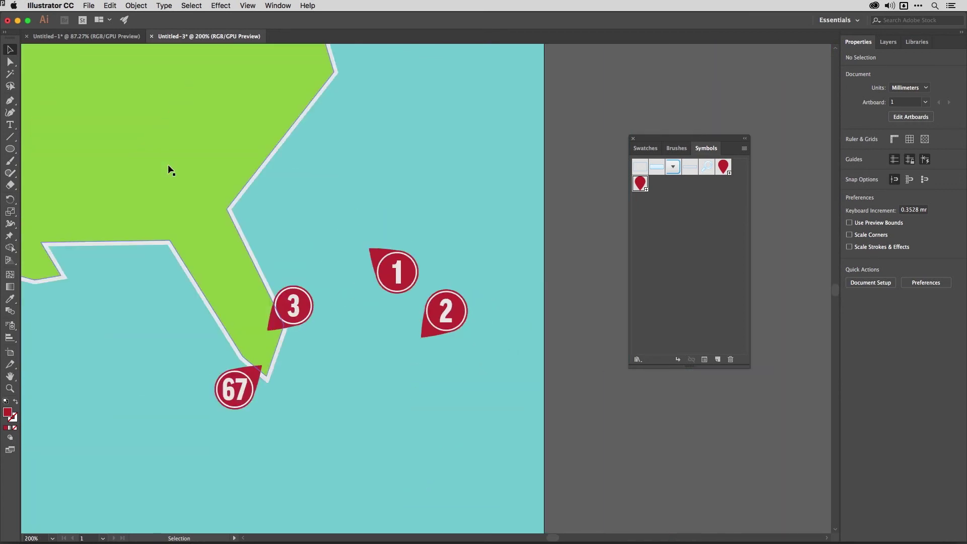
mouse_move(397, 272)
mouse_down()
mouse_move(288, 135)
mouse_move(314, 147)
mouse_up()
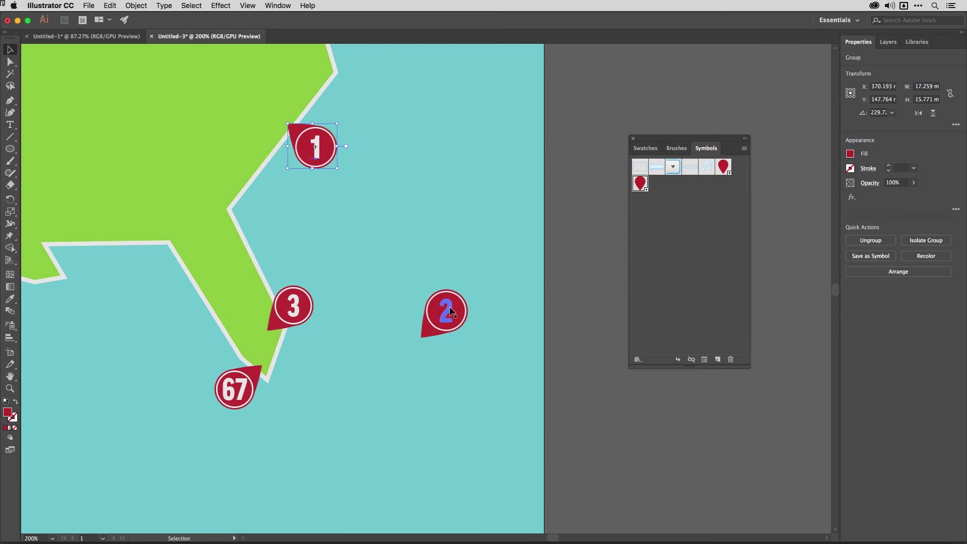
mouse_move(445, 297)
mouse_down()
mouse_move(353, 98)
mouse_move(358, 49)
mouse_move(411, 81)
mouse_move(417, 113)
mouse_up()
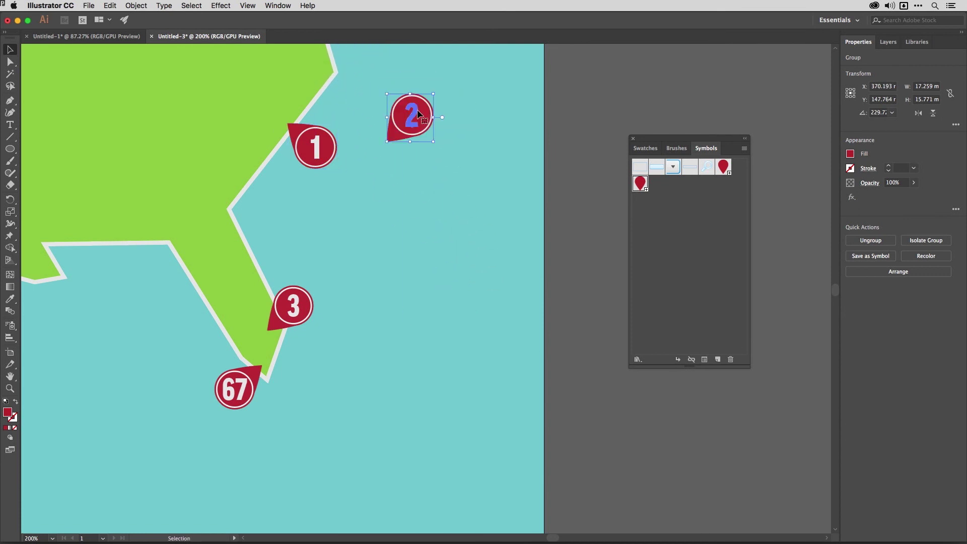